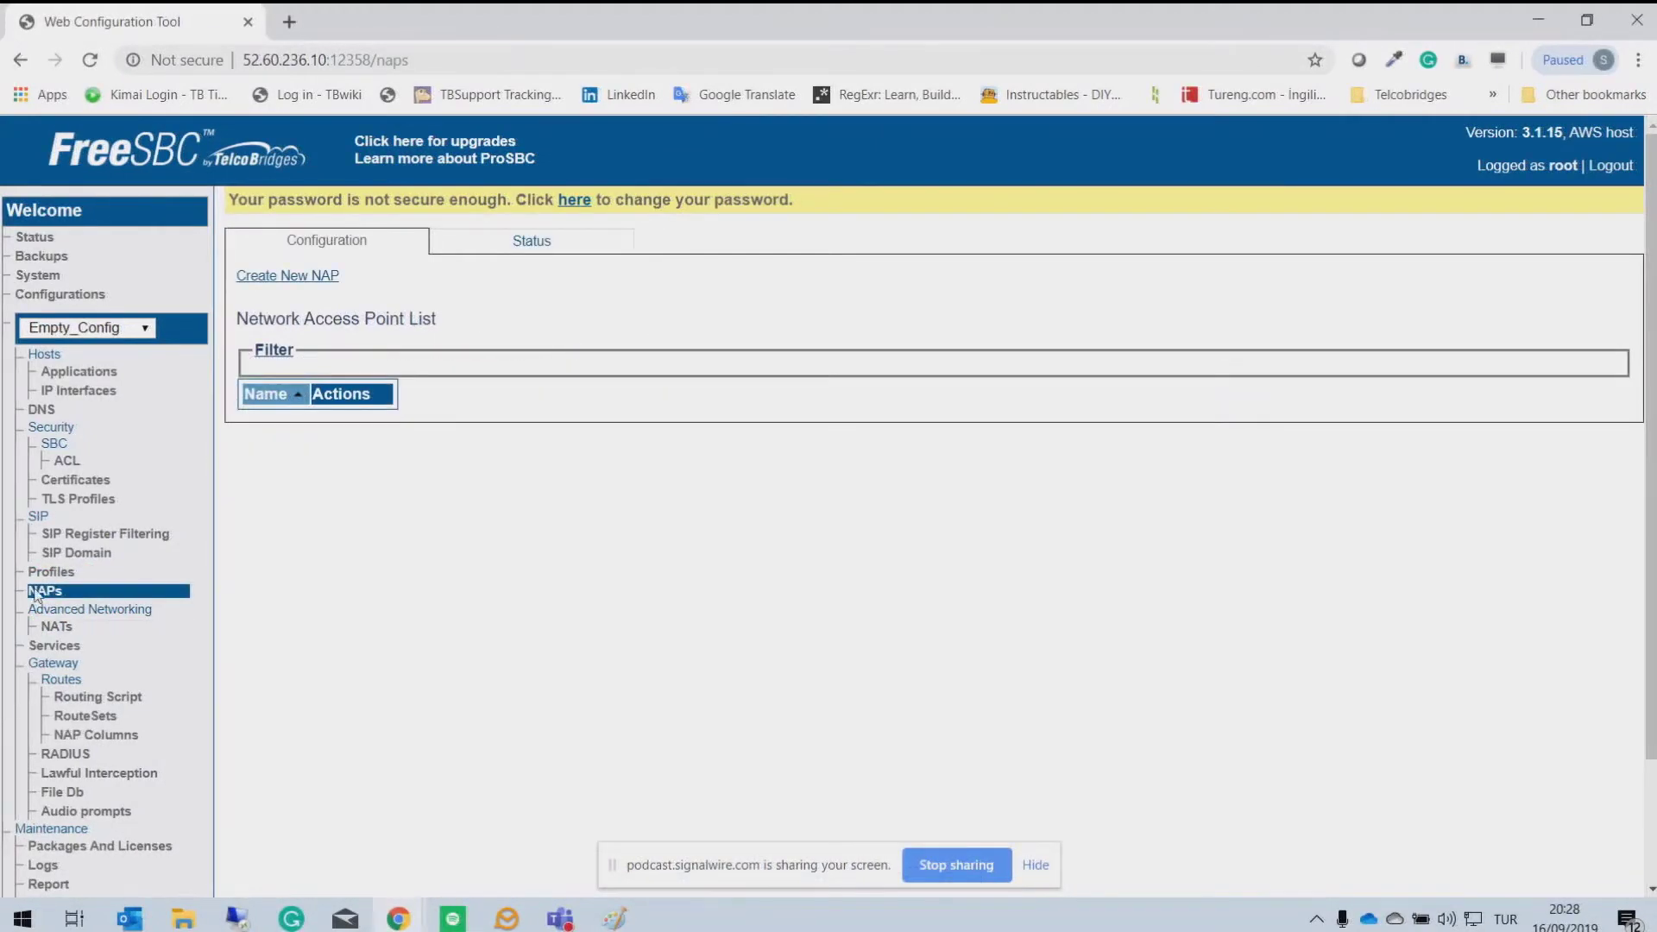
Step: Create a new NAP named FreeSwitch with the default profile
{"action": "left_click", "coordinate": [289, 276]}
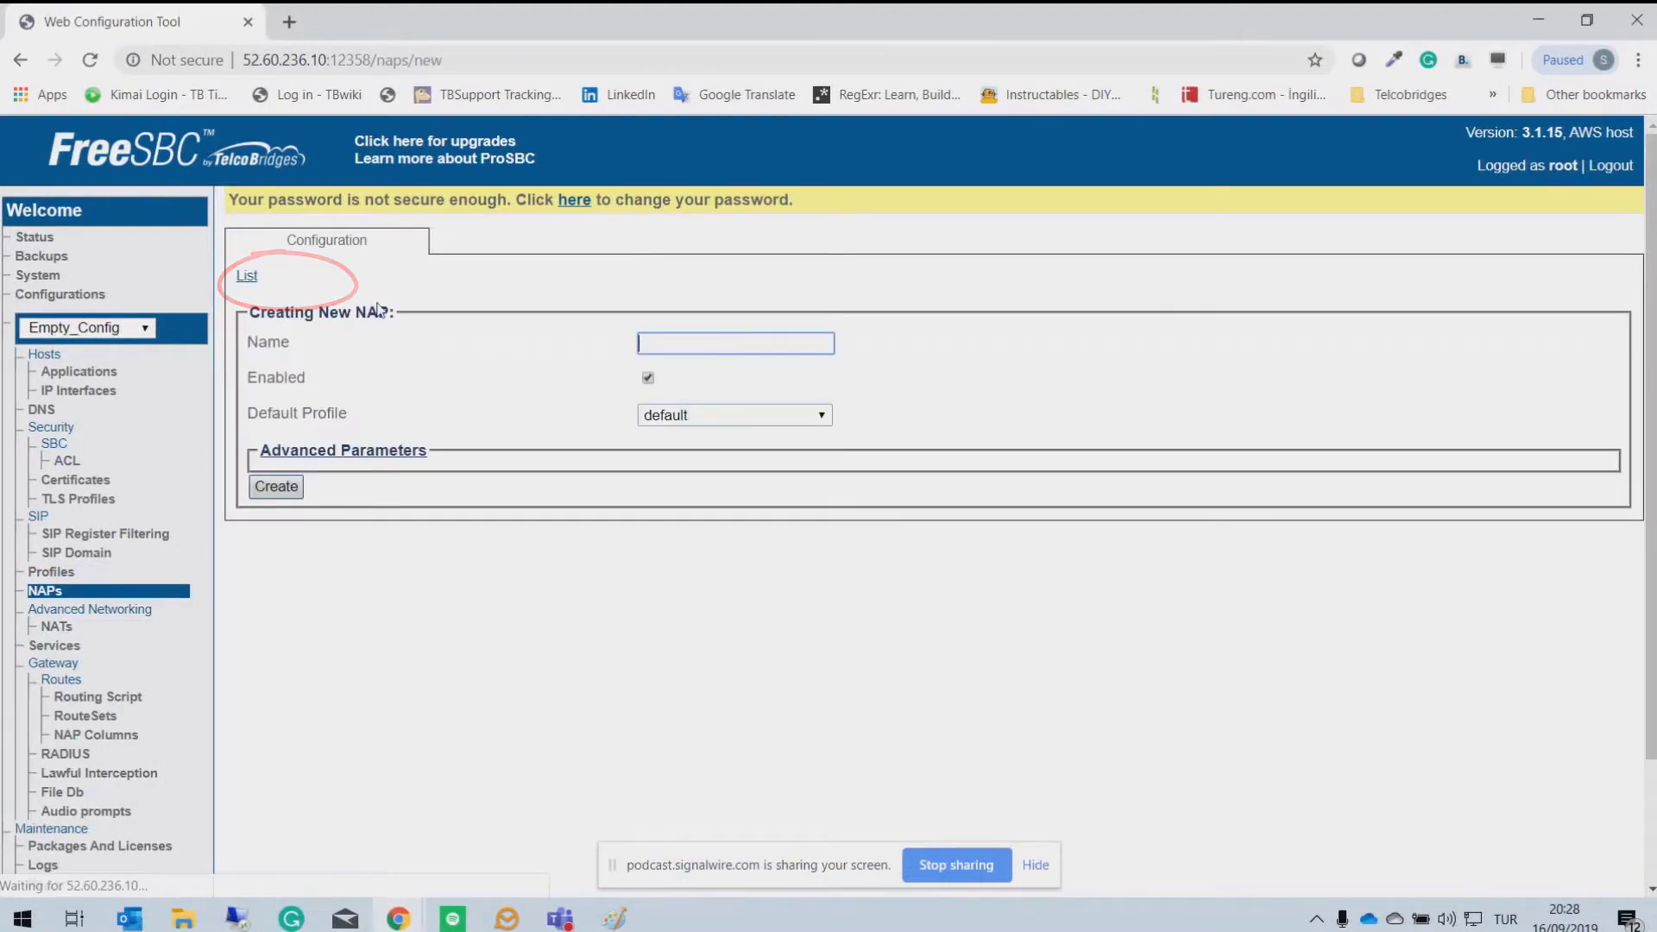
{"action": "type", "text": "FreeSwi"}
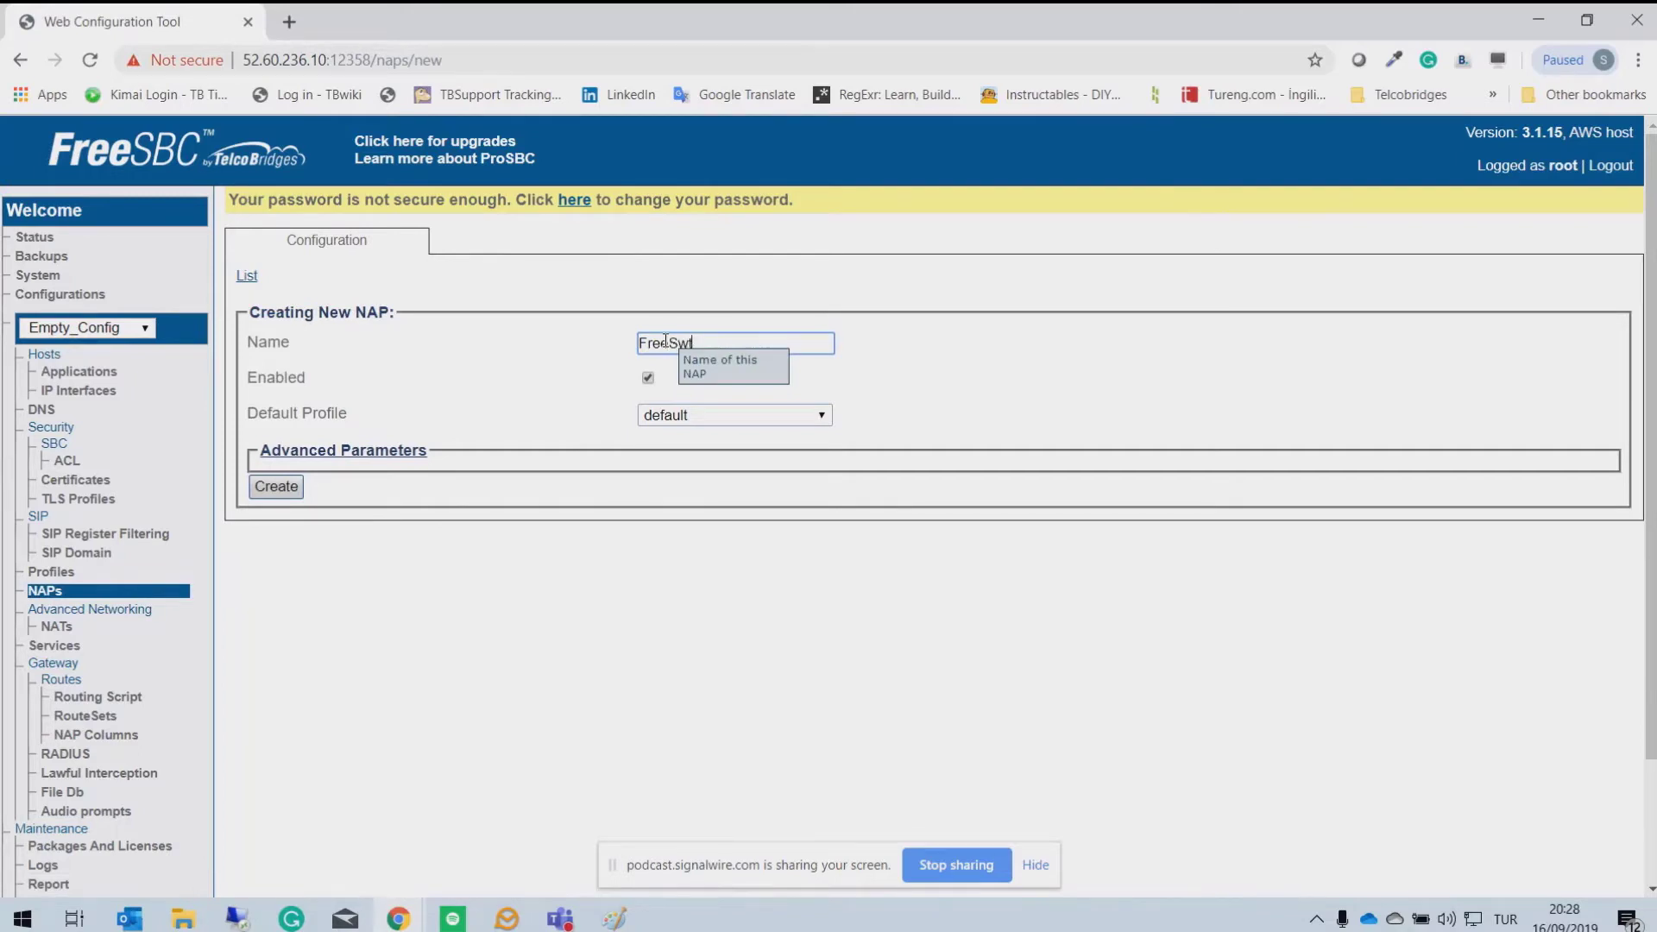
{"action": "type", "text": "tc"}
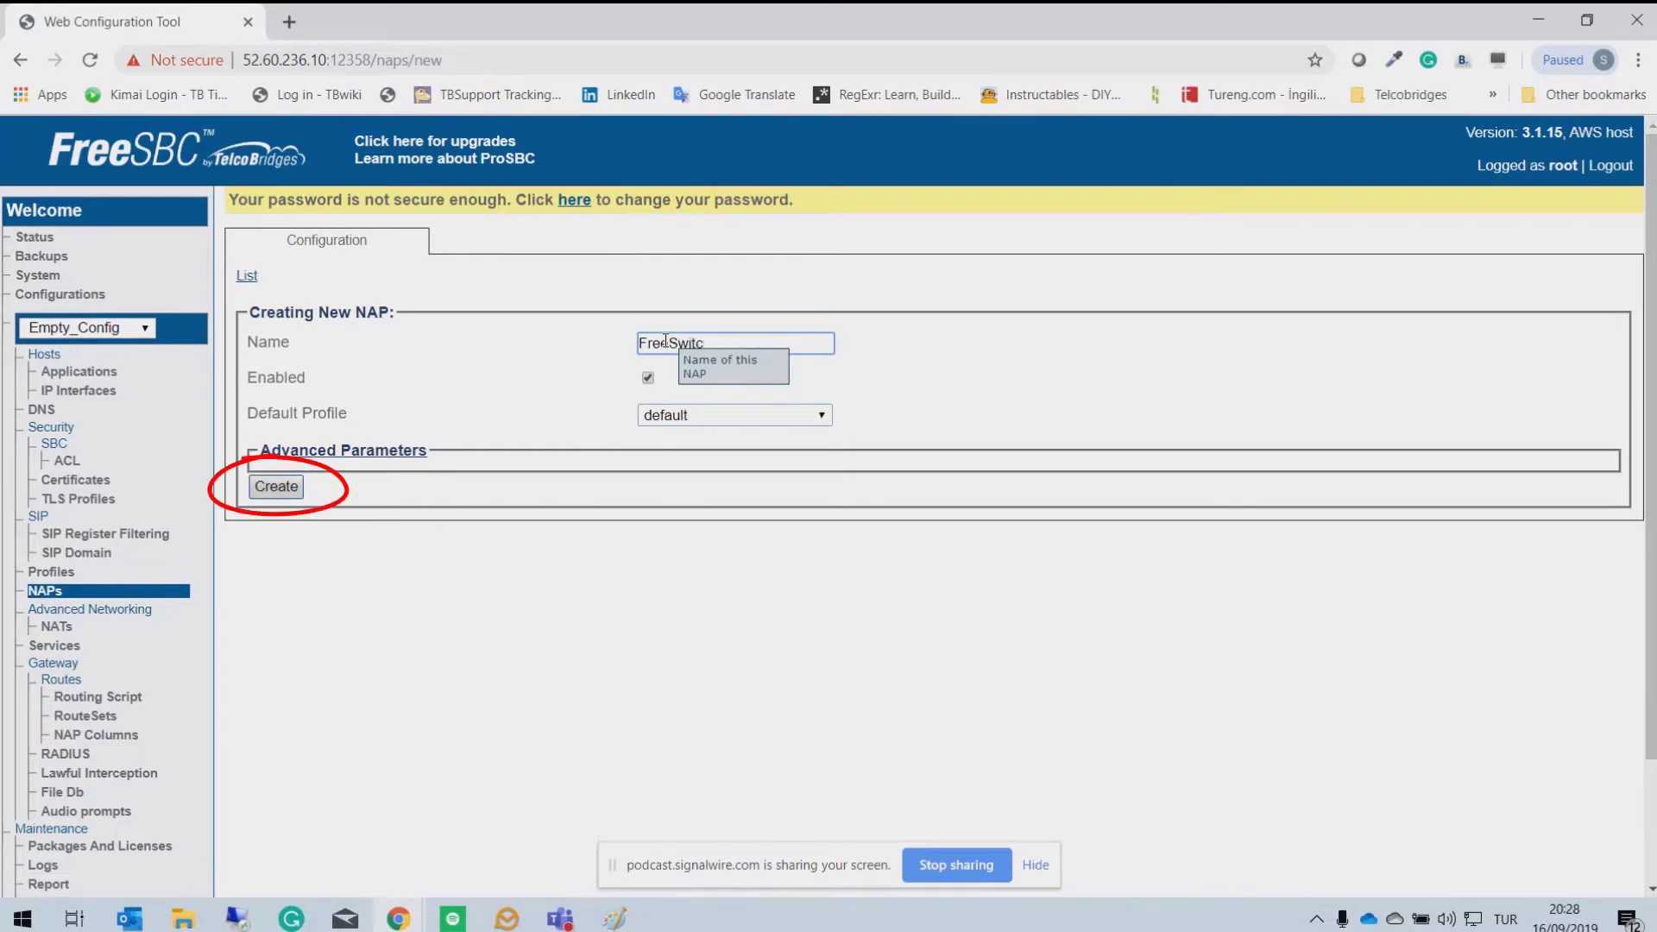
{"action": "type", "text": "h"}
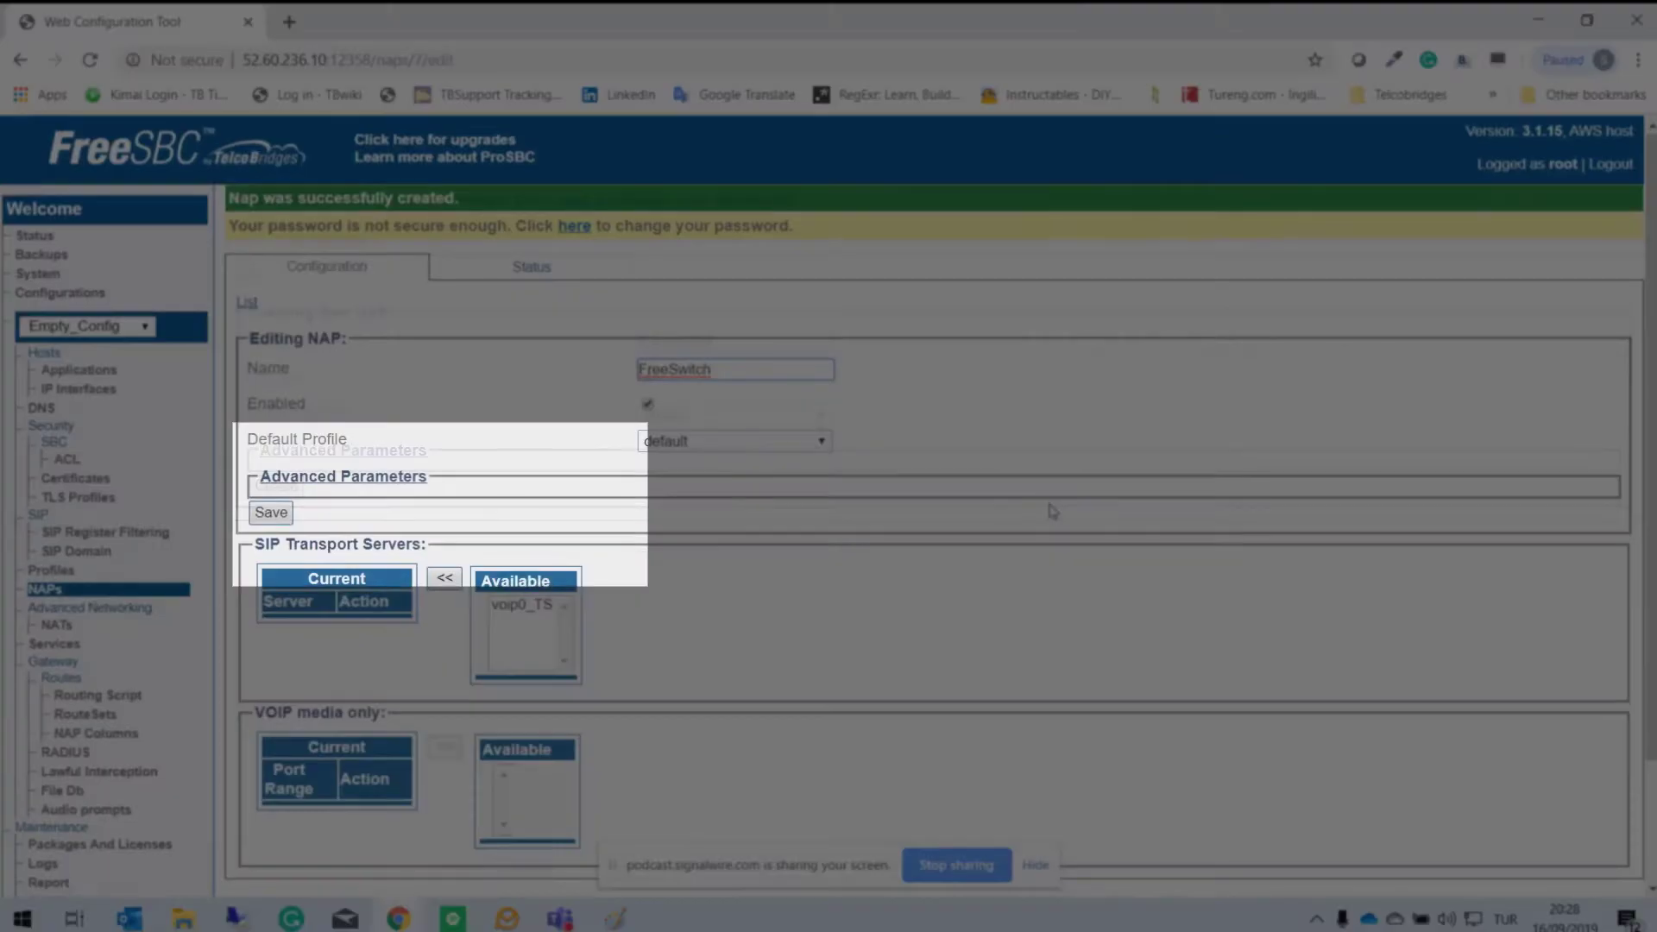
{"action": "scroll", "coordinate": [1053, 512], "scroll_direction": "down", "scroll_amount": 1}
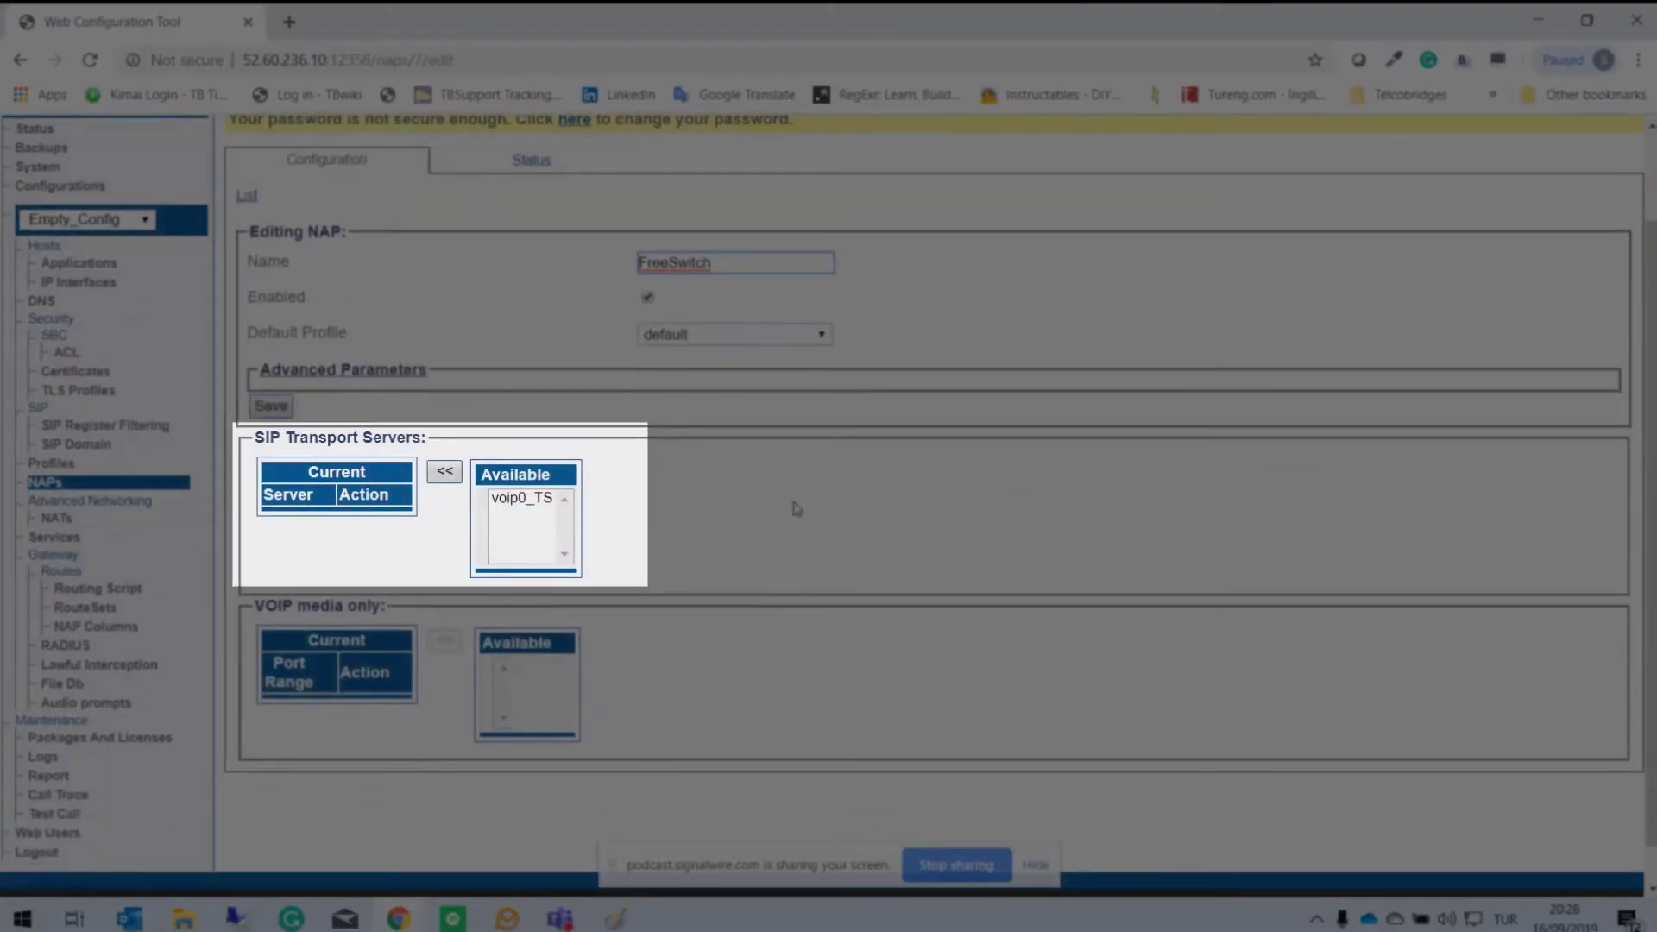
{"action": "left_click", "coordinate": [521, 499]}
{"action": "left_click", "coordinate": [444, 475]}
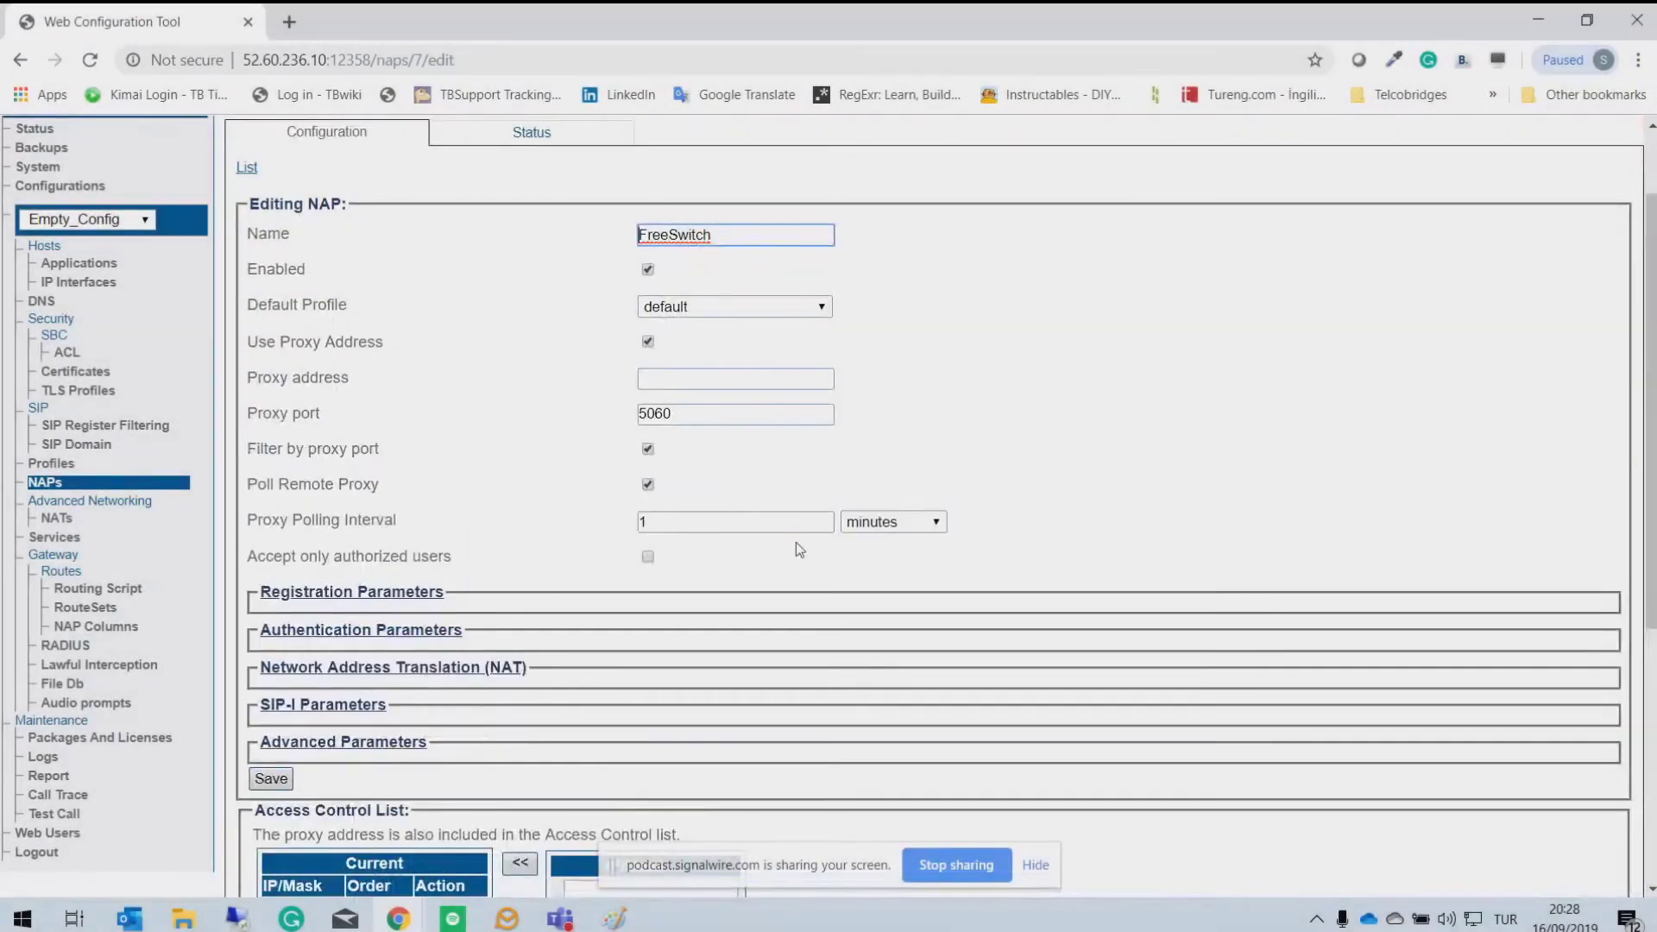
{"action": "scroll", "coordinate": [1285, 608], "scroll_direction": "down", "scroll_amount": 4}
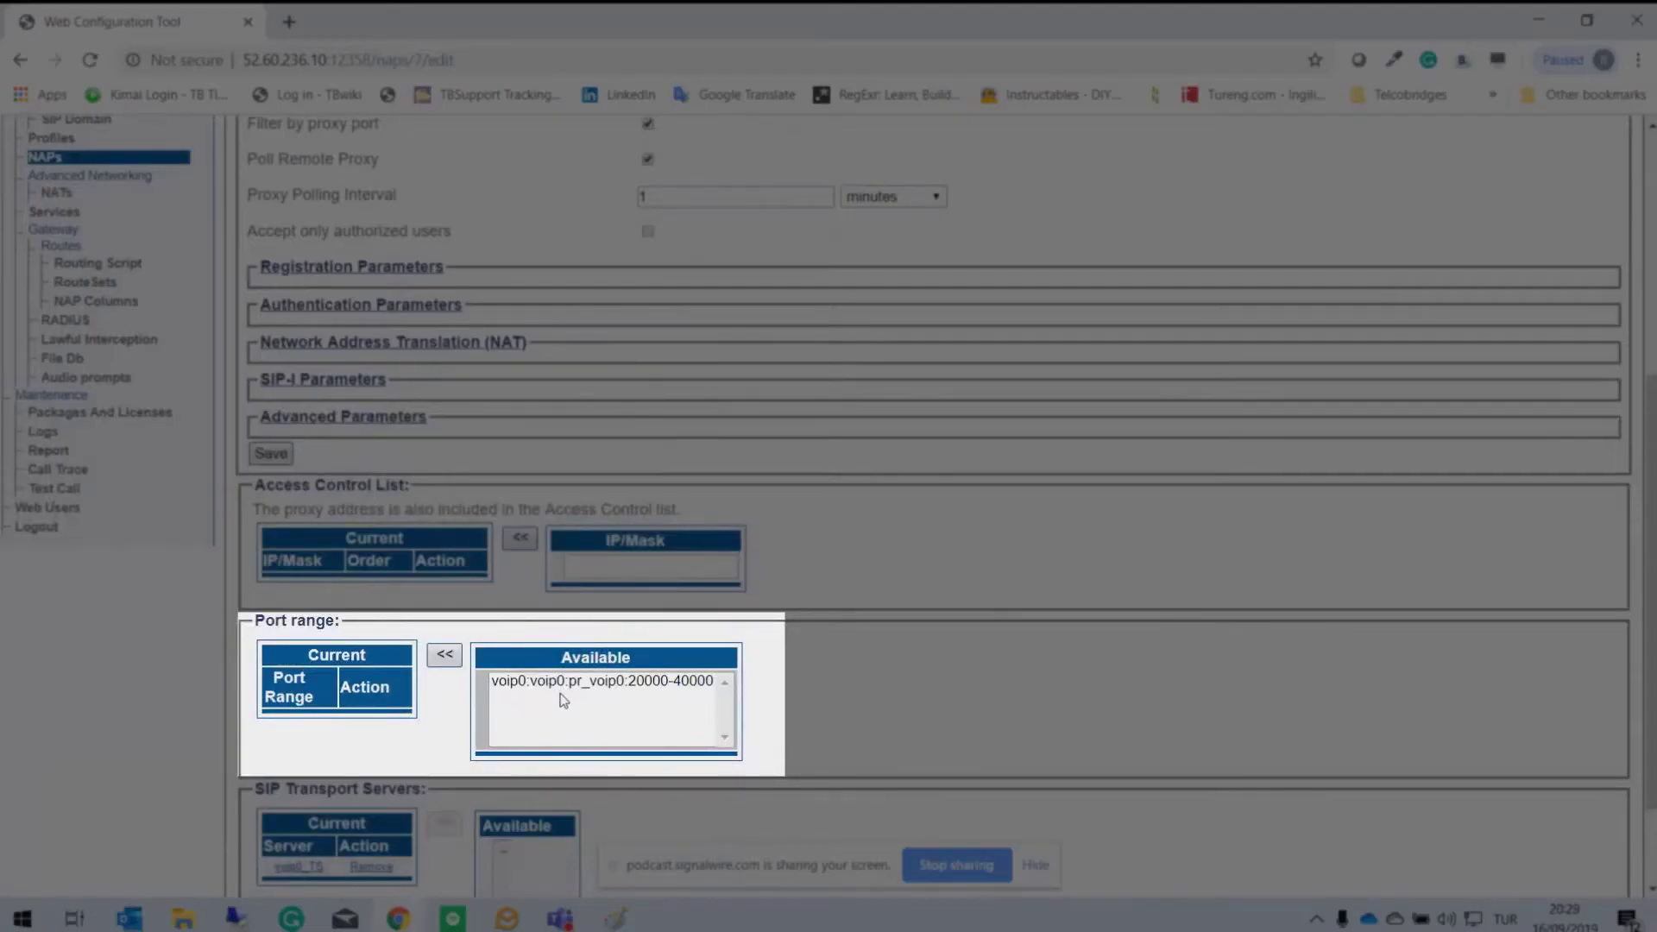
{"action": "left_click", "coordinate": [569, 681]}
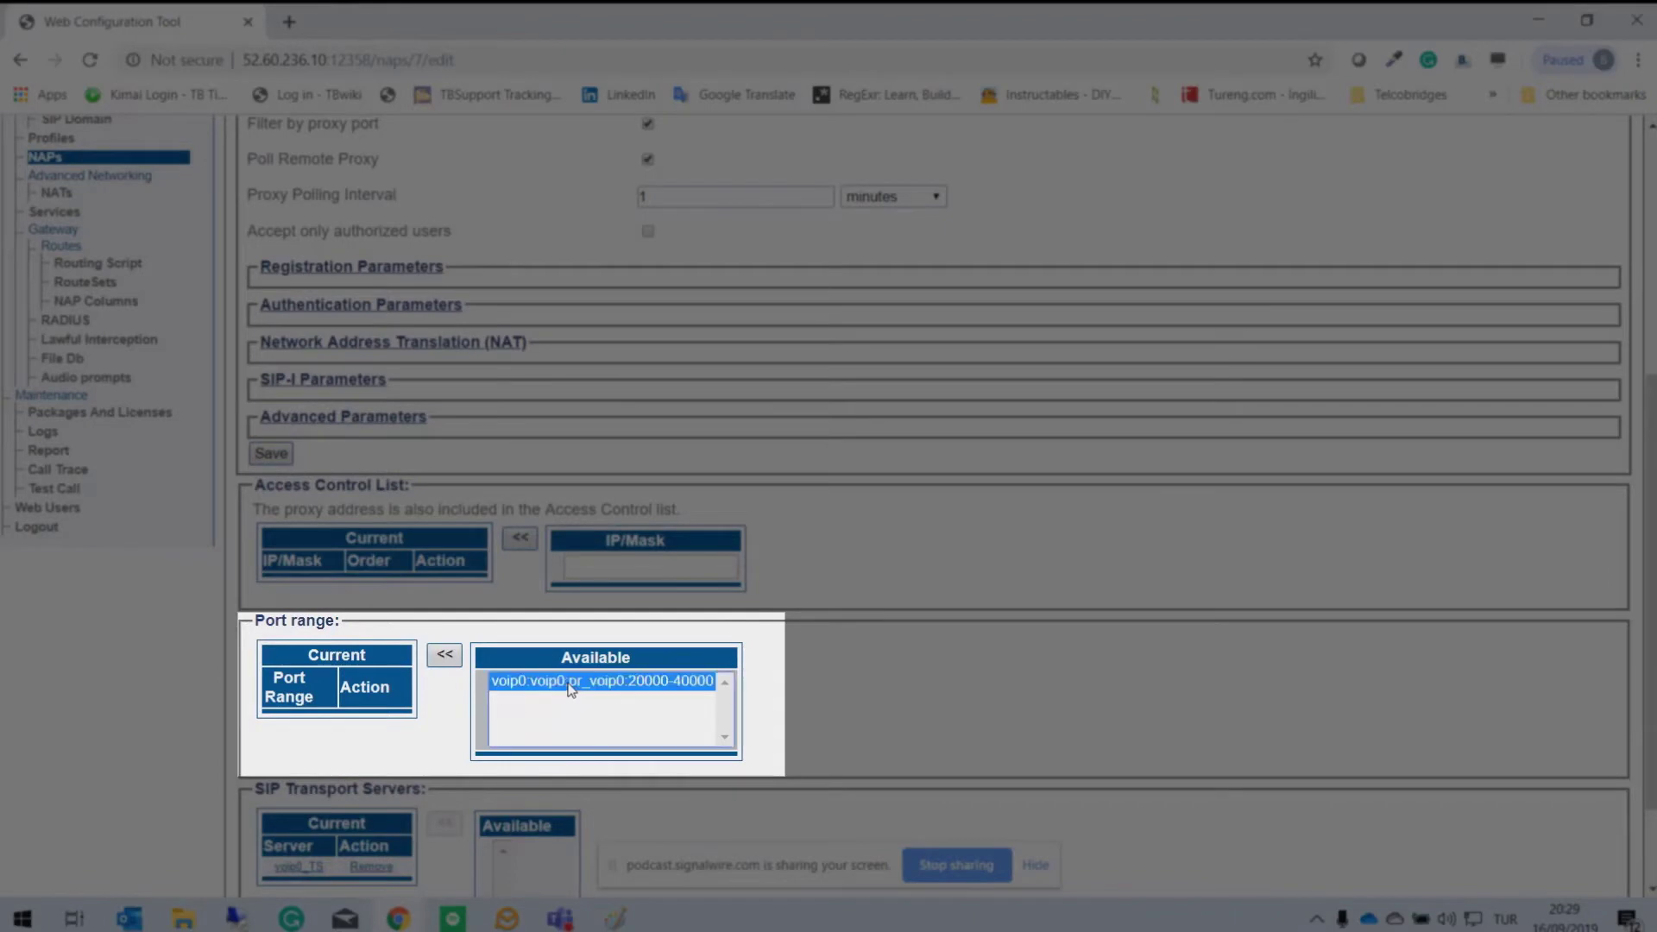
{"action": "left_click", "coordinate": [446, 656]}
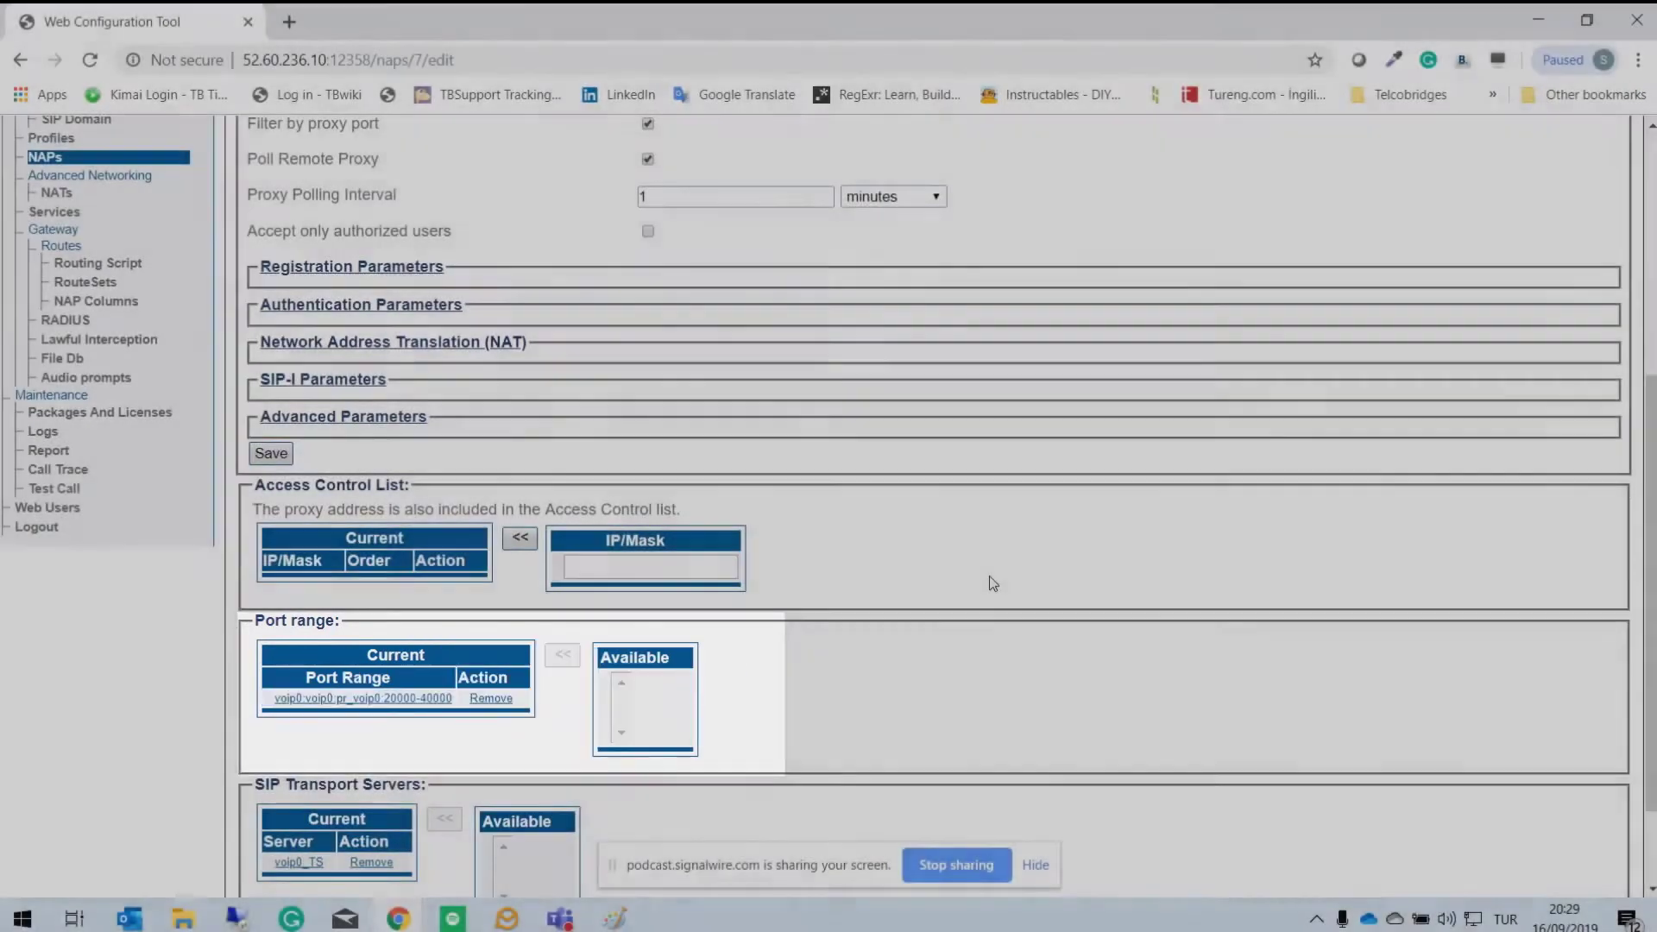
Step: Set the FreeSwitch NAP's proxy address to 99.79.136.187 and save the NAP
{"action": "scroll", "coordinate": [992, 583], "scroll_direction": "up", "scroll_amount": 5}
{"action": "left_click", "coordinate": [673, 490]}
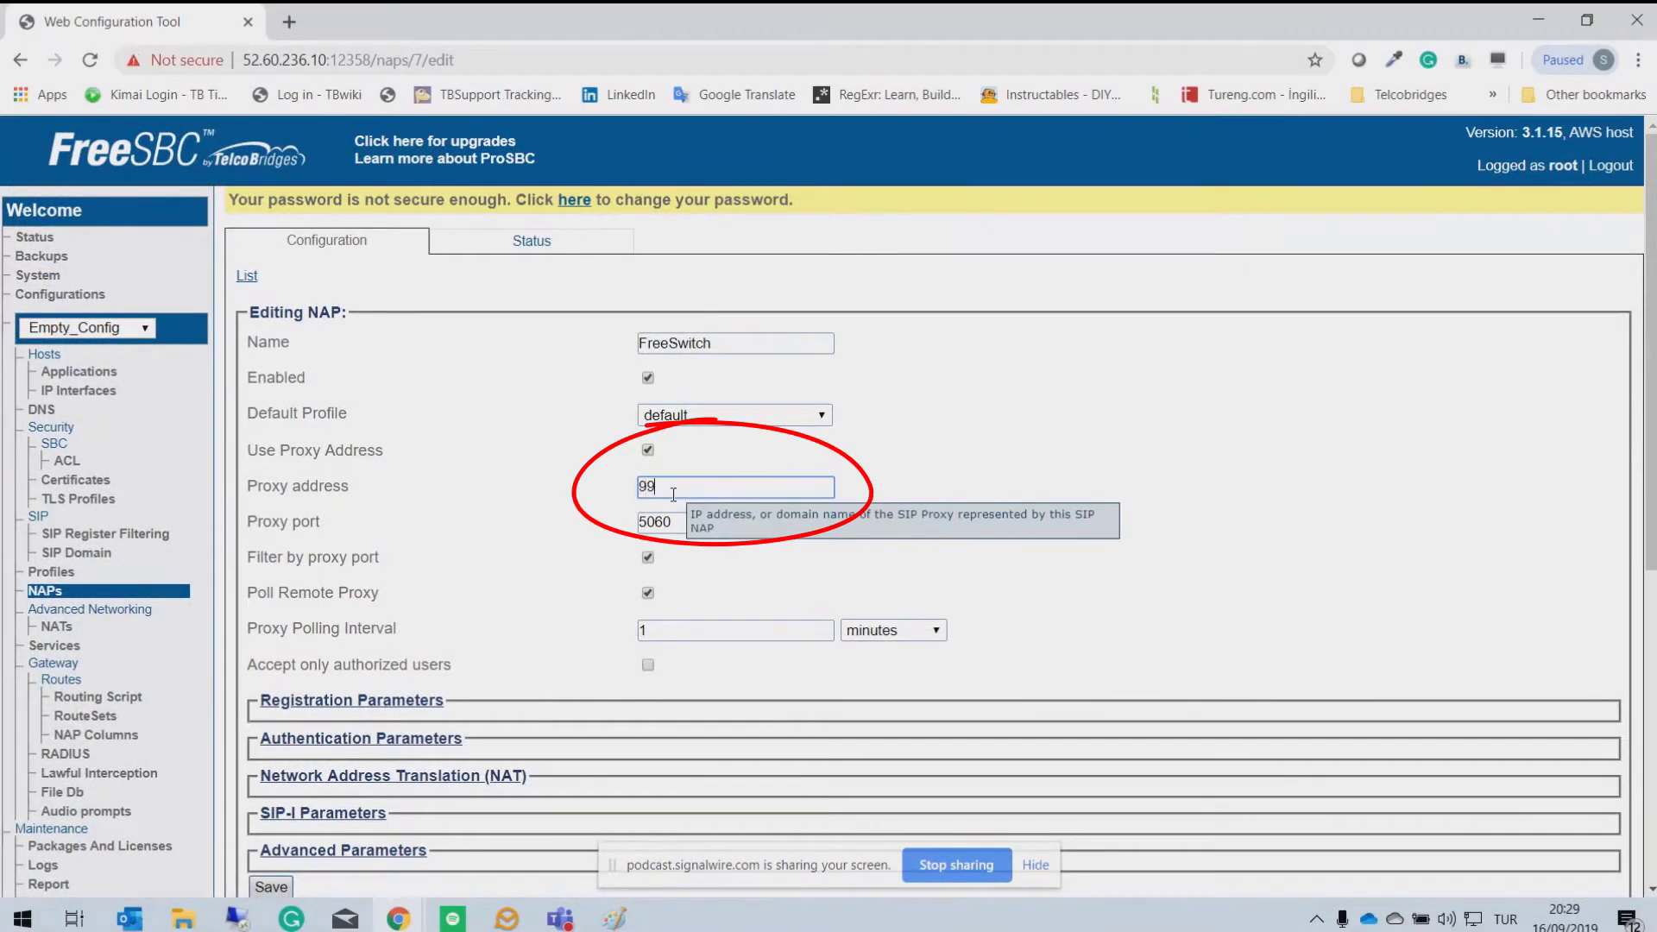
{"action": "type", "text": "99"}
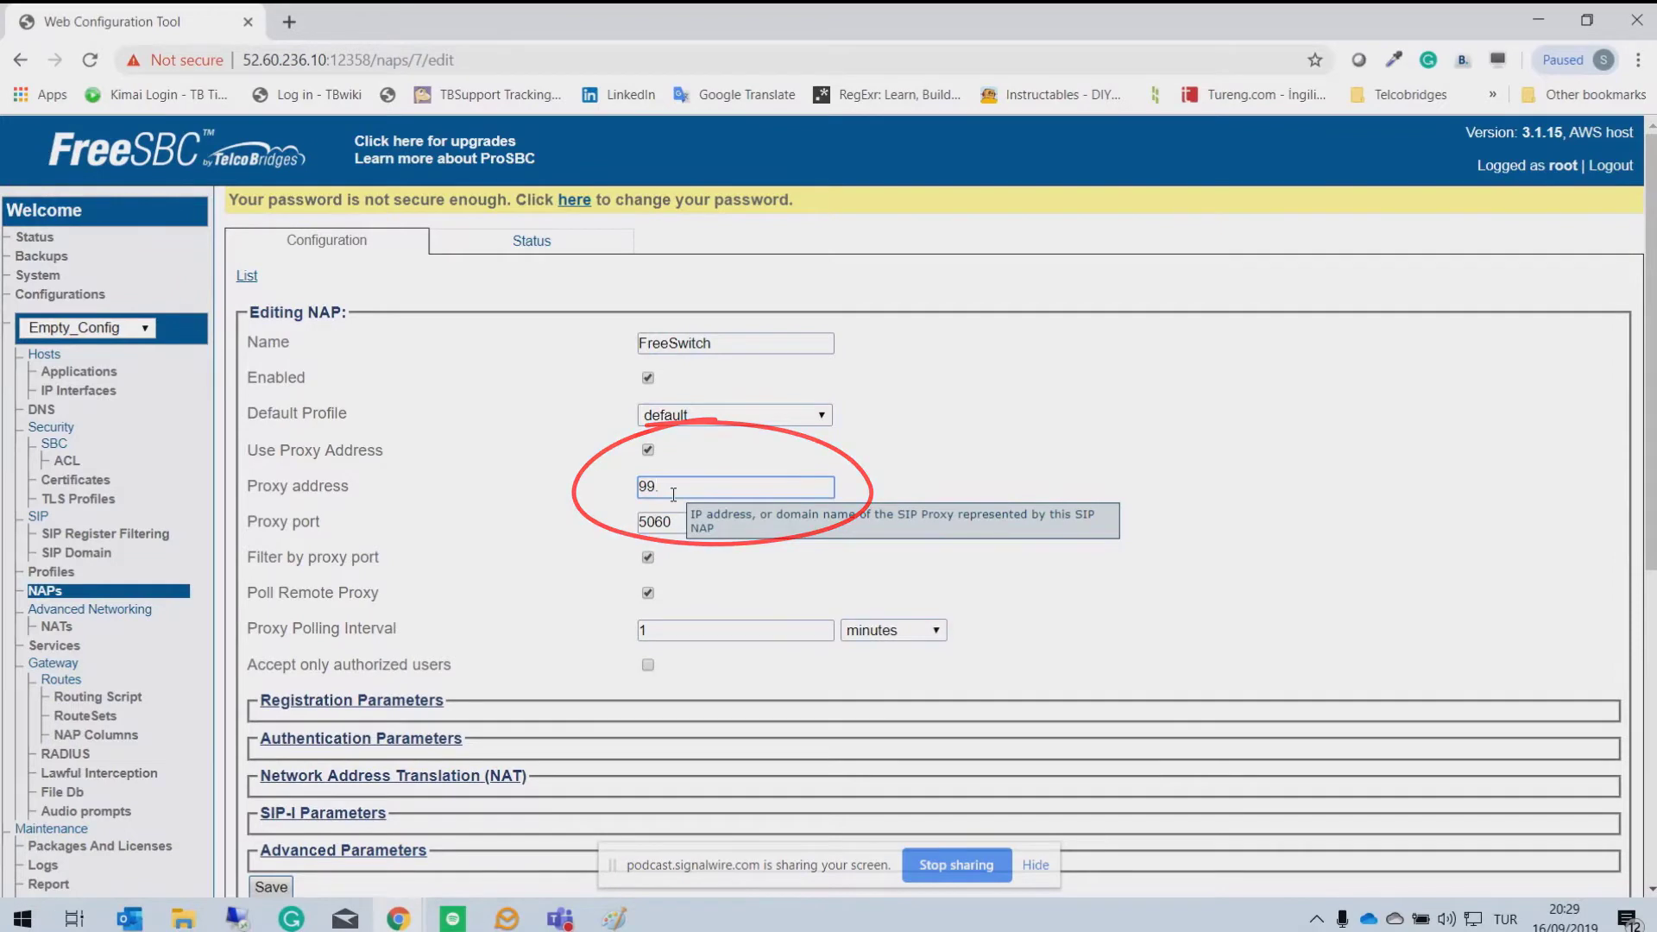
{"action": "type", "text": ".79.136.187"}
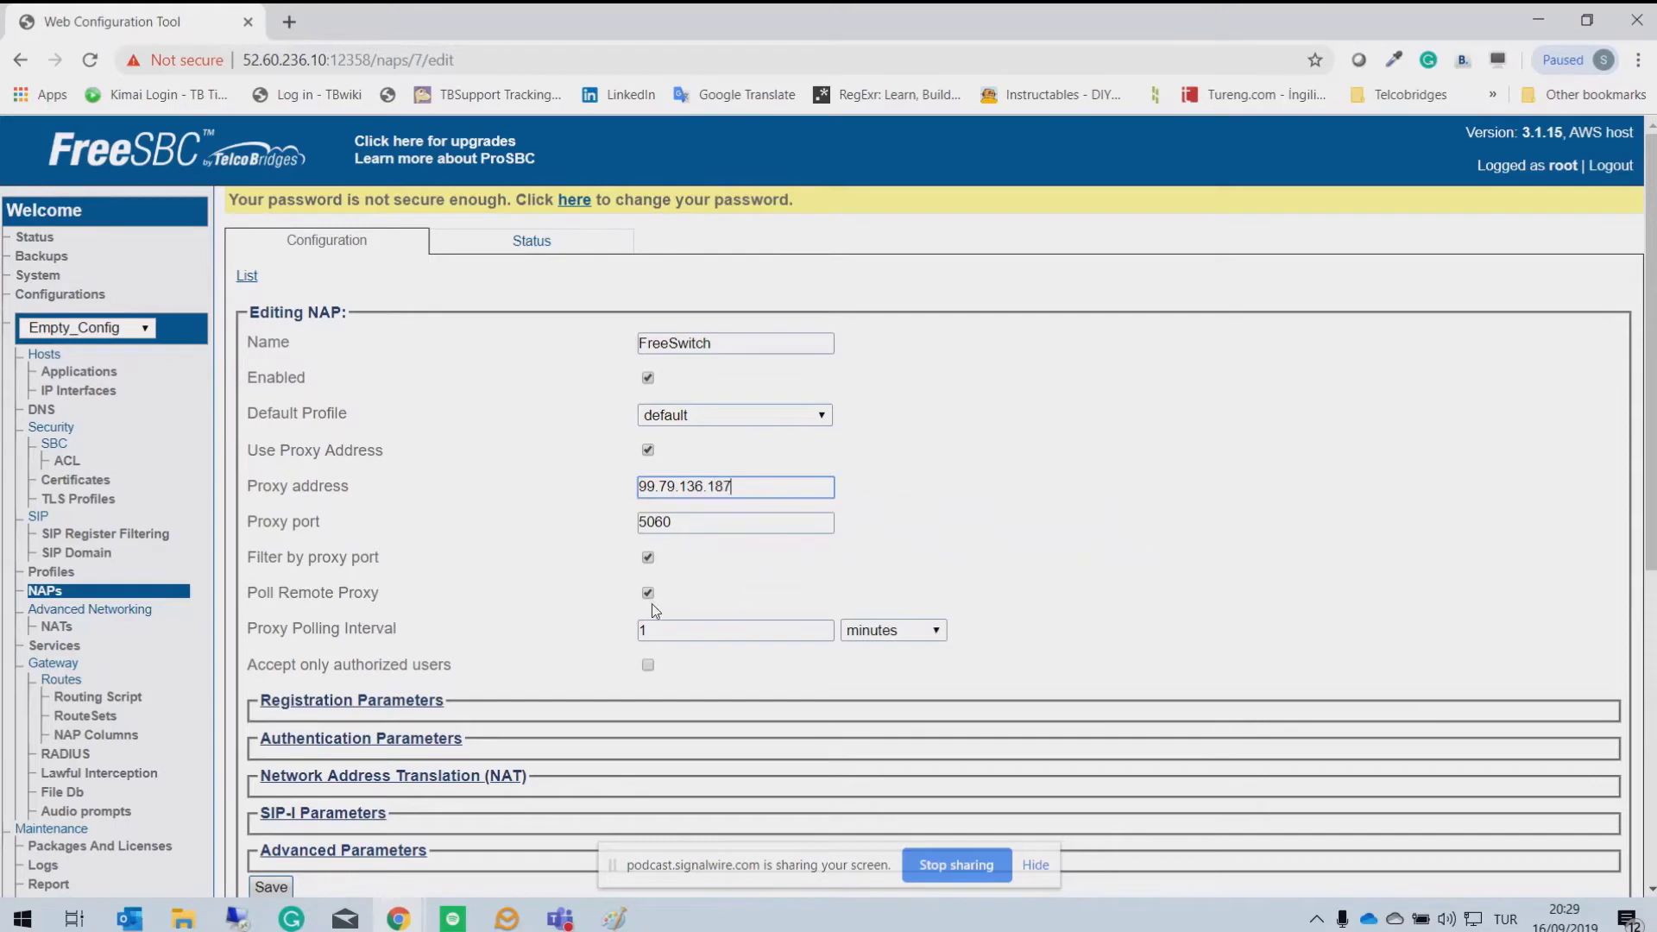
{"action": "scroll", "coordinate": [615, 591], "scroll_direction": "down", "scroll_amount": 6}
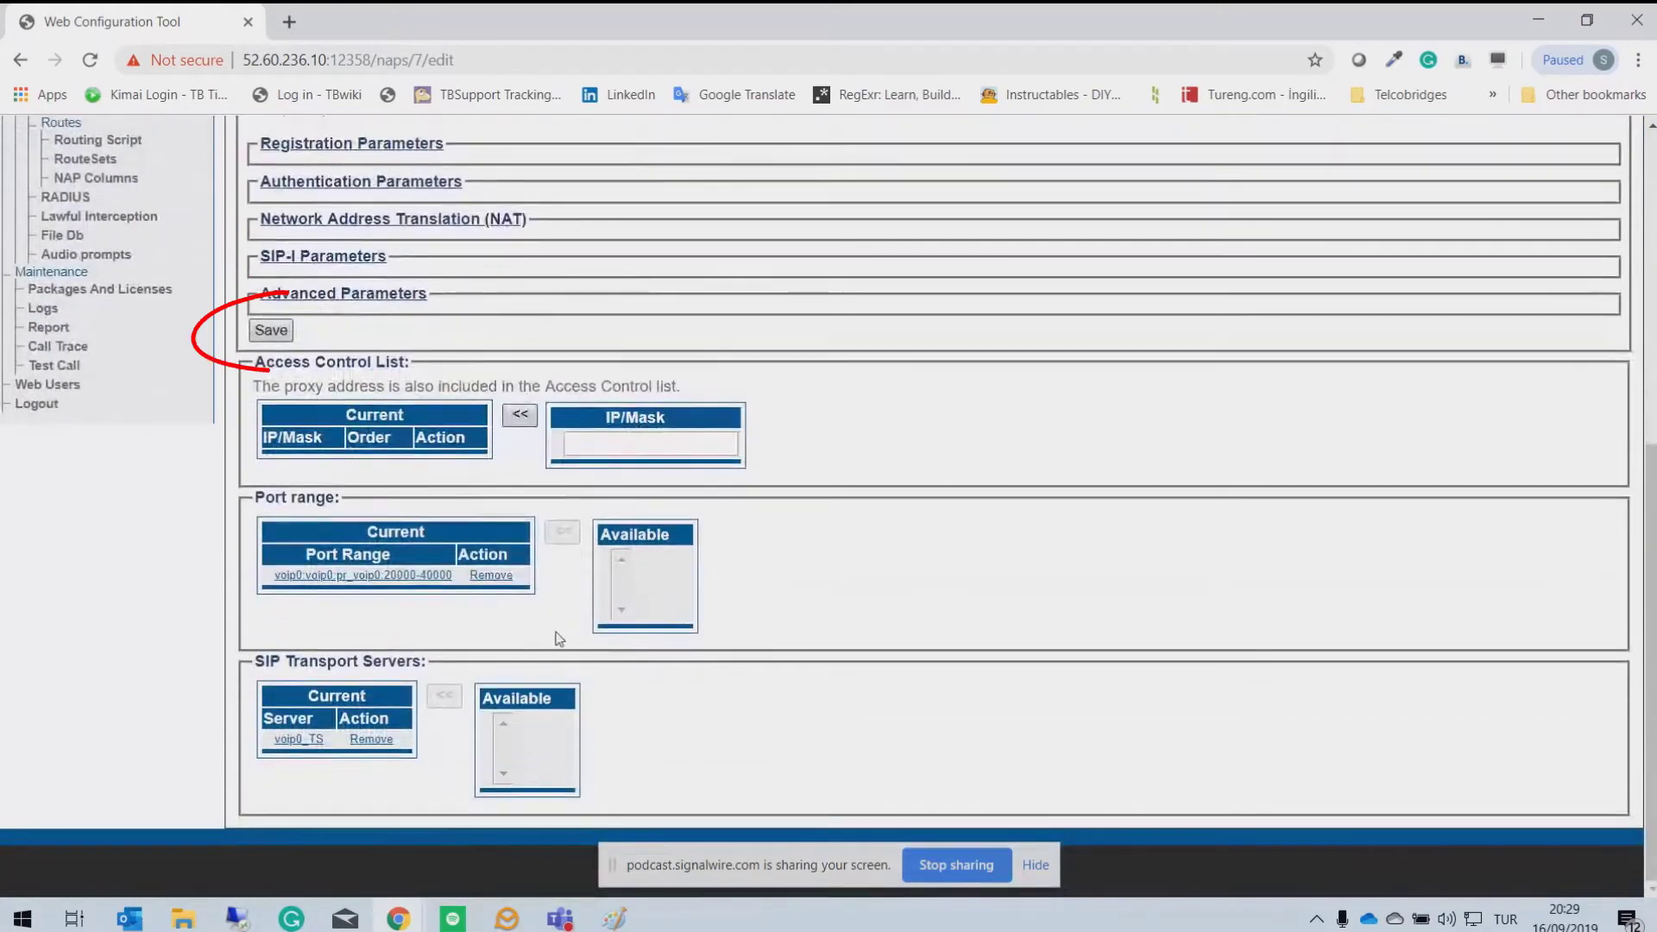
{"action": "left_click", "coordinate": [270, 331]}
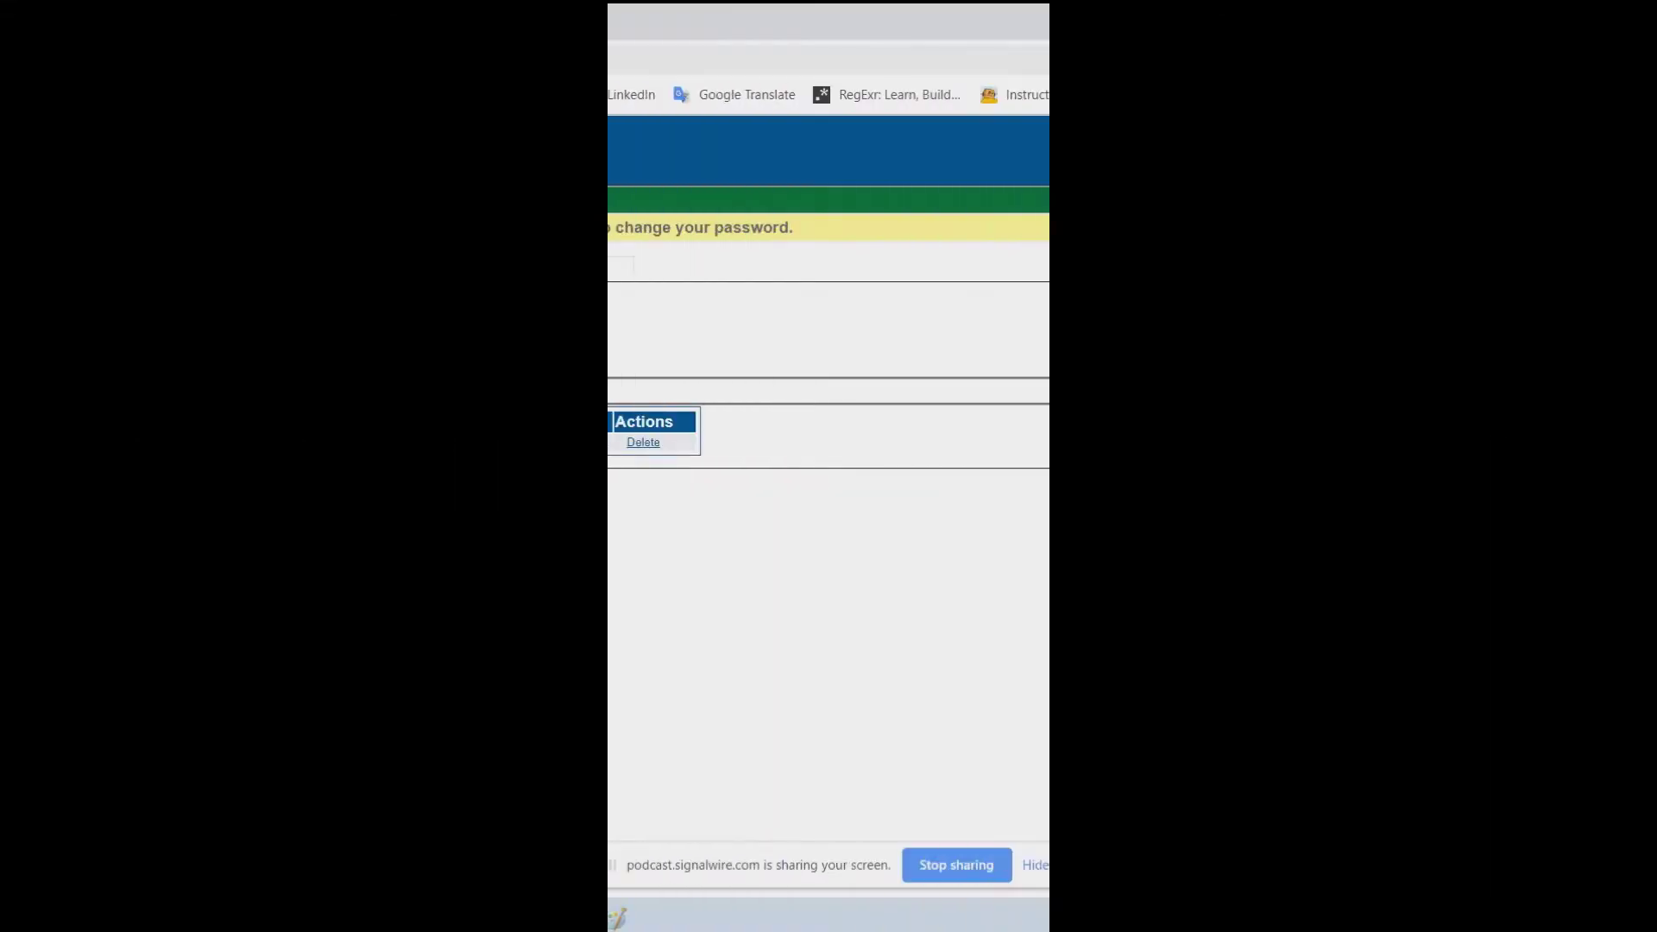
Step: Create a second NAP named SIP_Trunk and assign the voip0_TS SIP transport server to it
{"action": "left_click", "coordinate": [286, 305]}
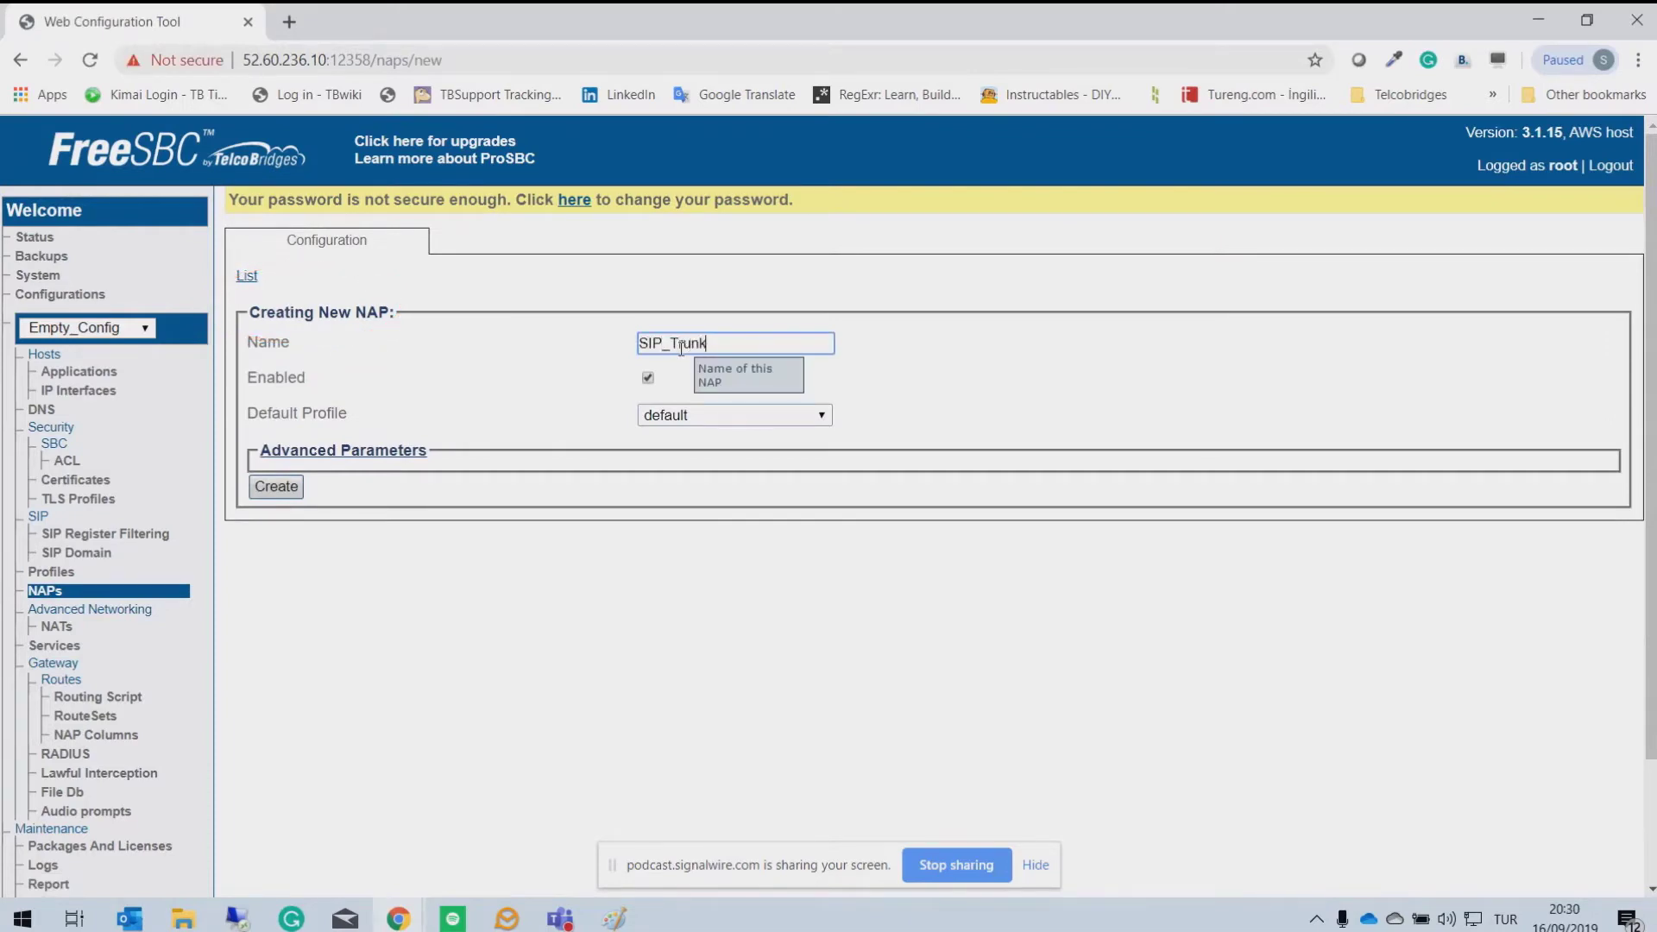
{"action": "left_click", "coordinate": [271, 489]}
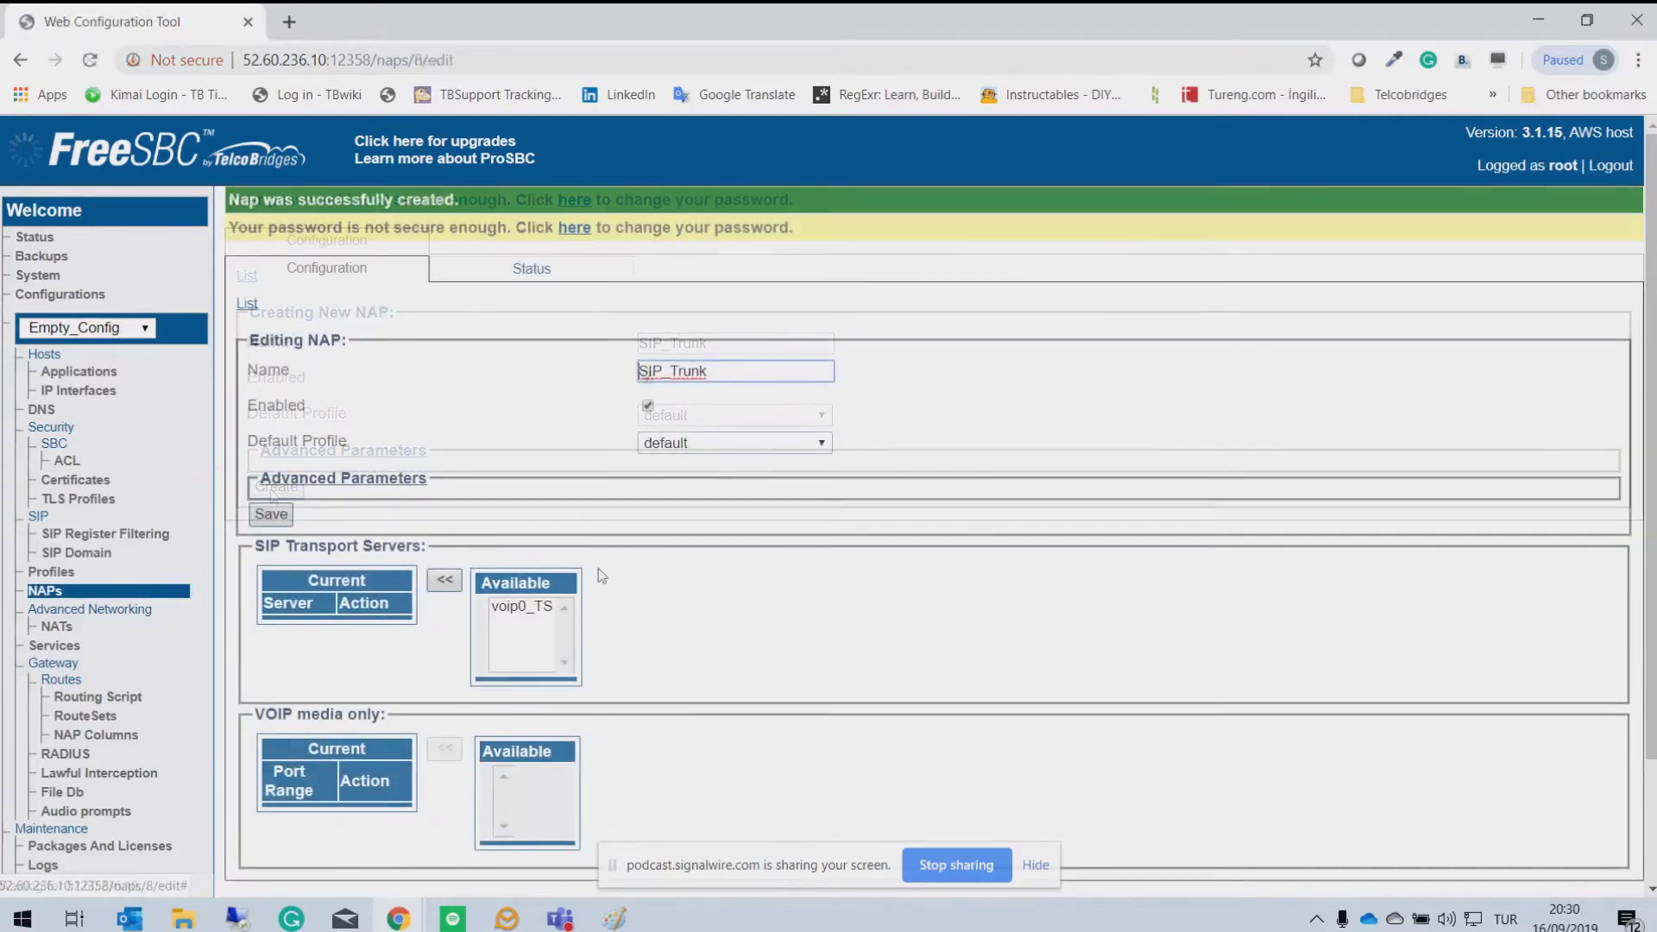
{"action": "left_click", "coordinate": [521, 606]}
{"action": "left_click", "coordinate": [445, 580]}
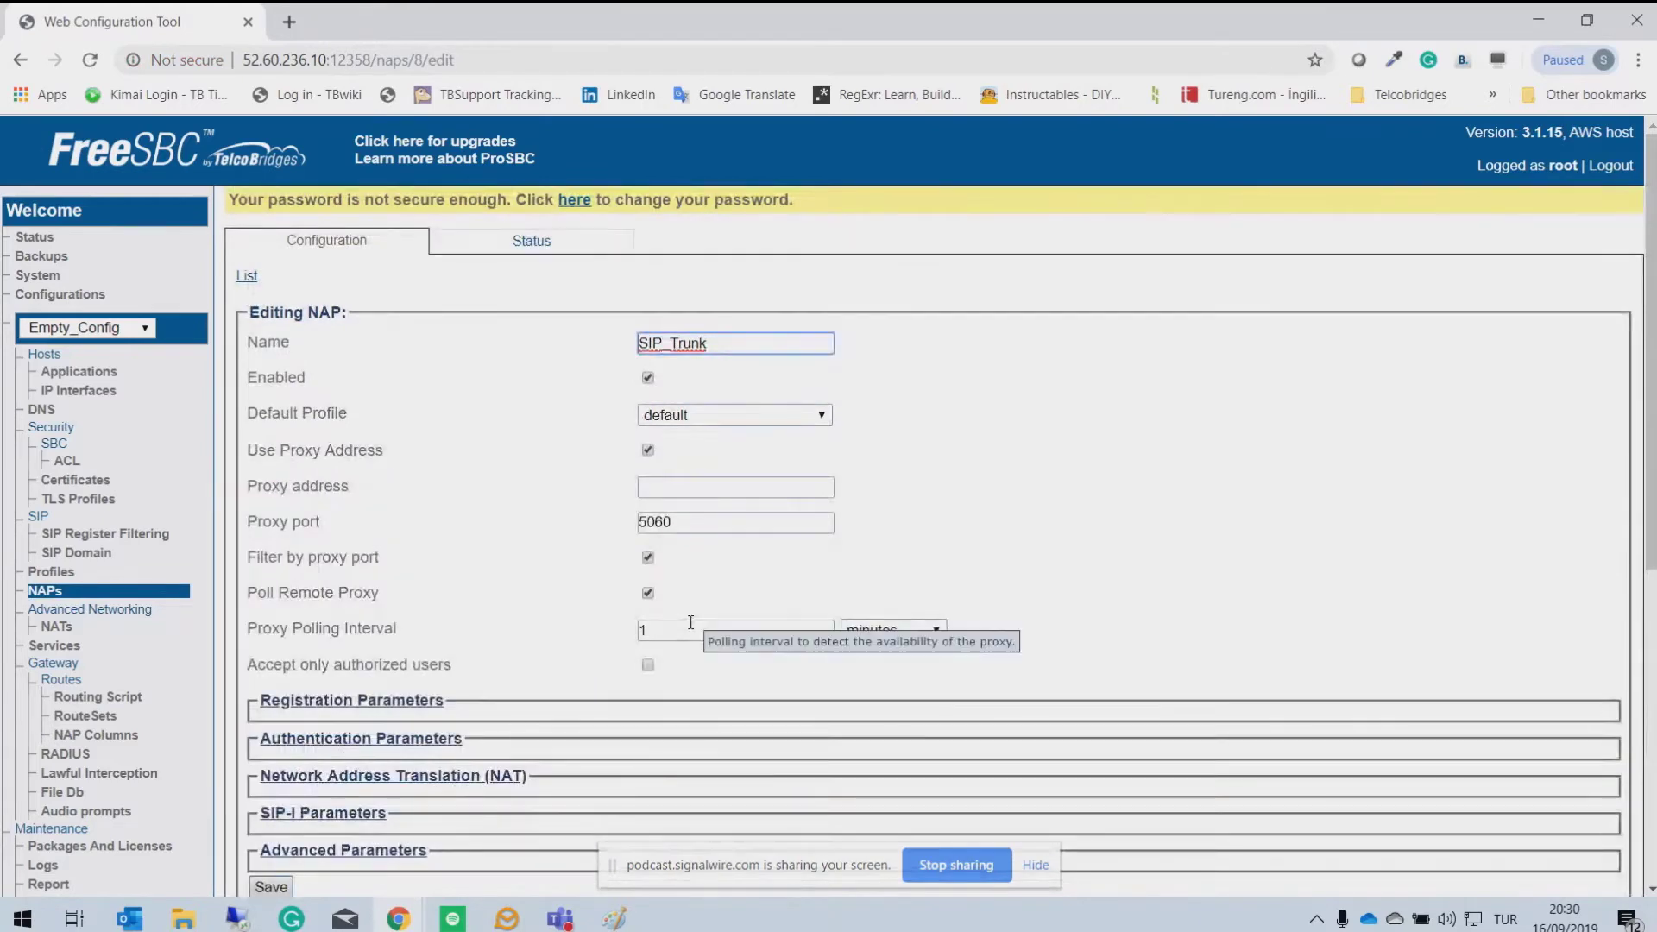
{"action": "scroll", "coordinate": [692, 629], "scroll_direction": "down", "scroll_amount": 5}
{"action": "left_click", "coordinate": [602, 574]}
{"action": "left_click", "coordinate": [442, 547]}
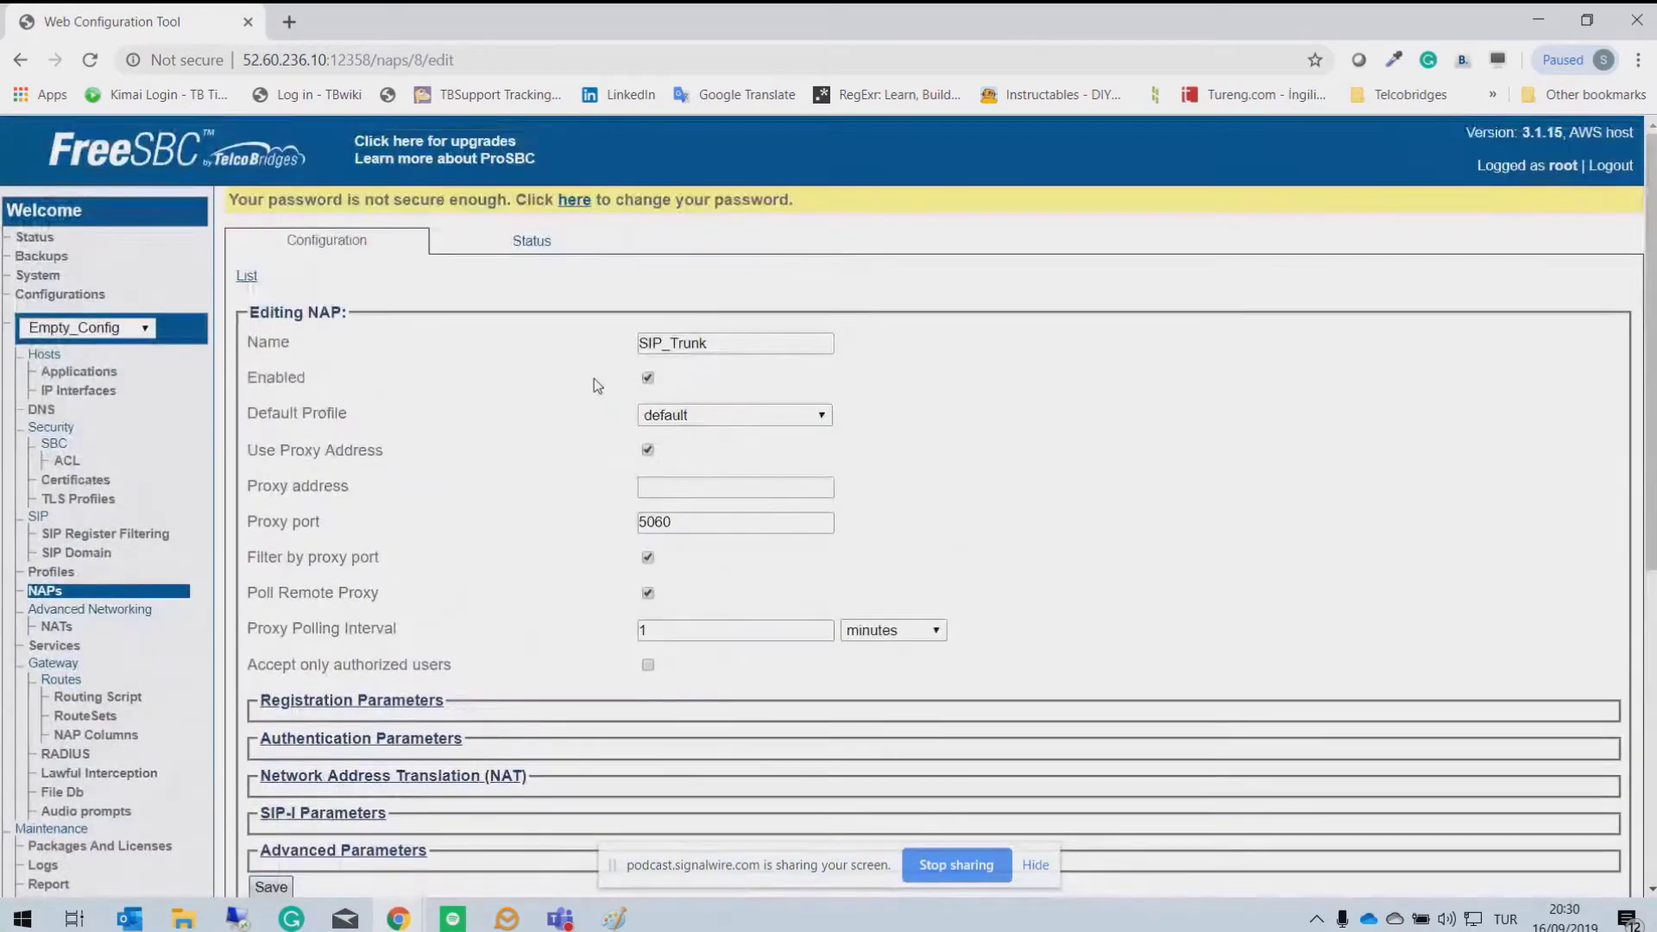
Step: Set the SIP_Trunk NAP's proxy address to sip.roitel.com.tr and save the NAP
{"action": "left_click", "coordinate": [677, 483]}
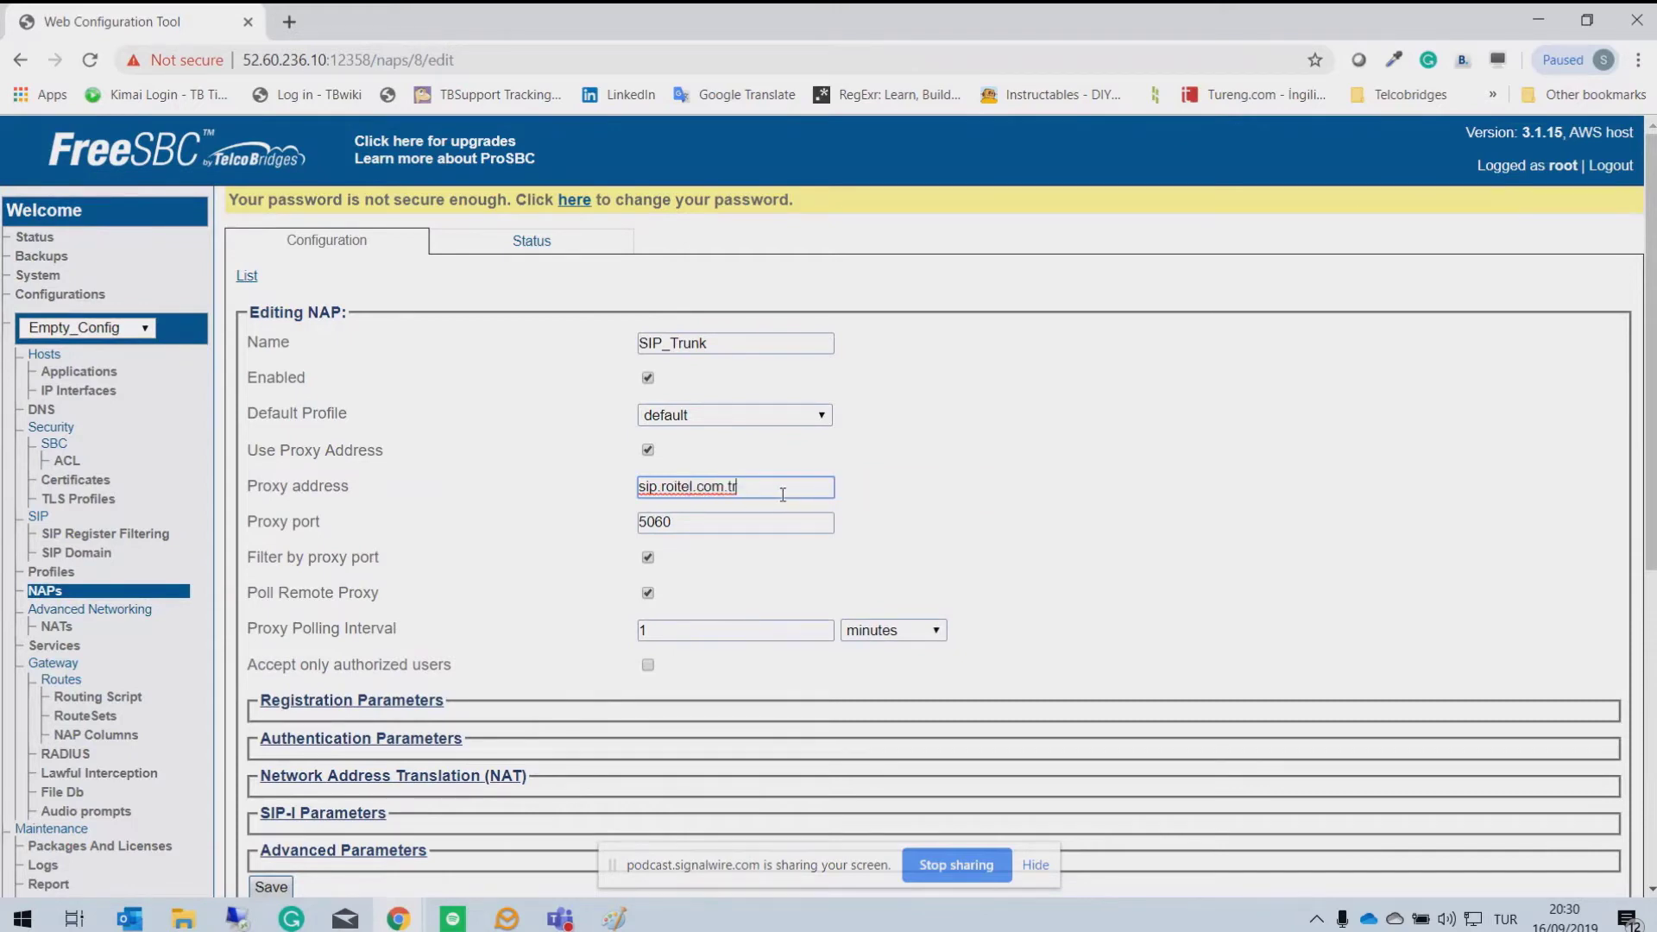
{"action": "scroll", "coordinate": [781, 495], "scroll_direction": "down", "scroll_amount": 5}
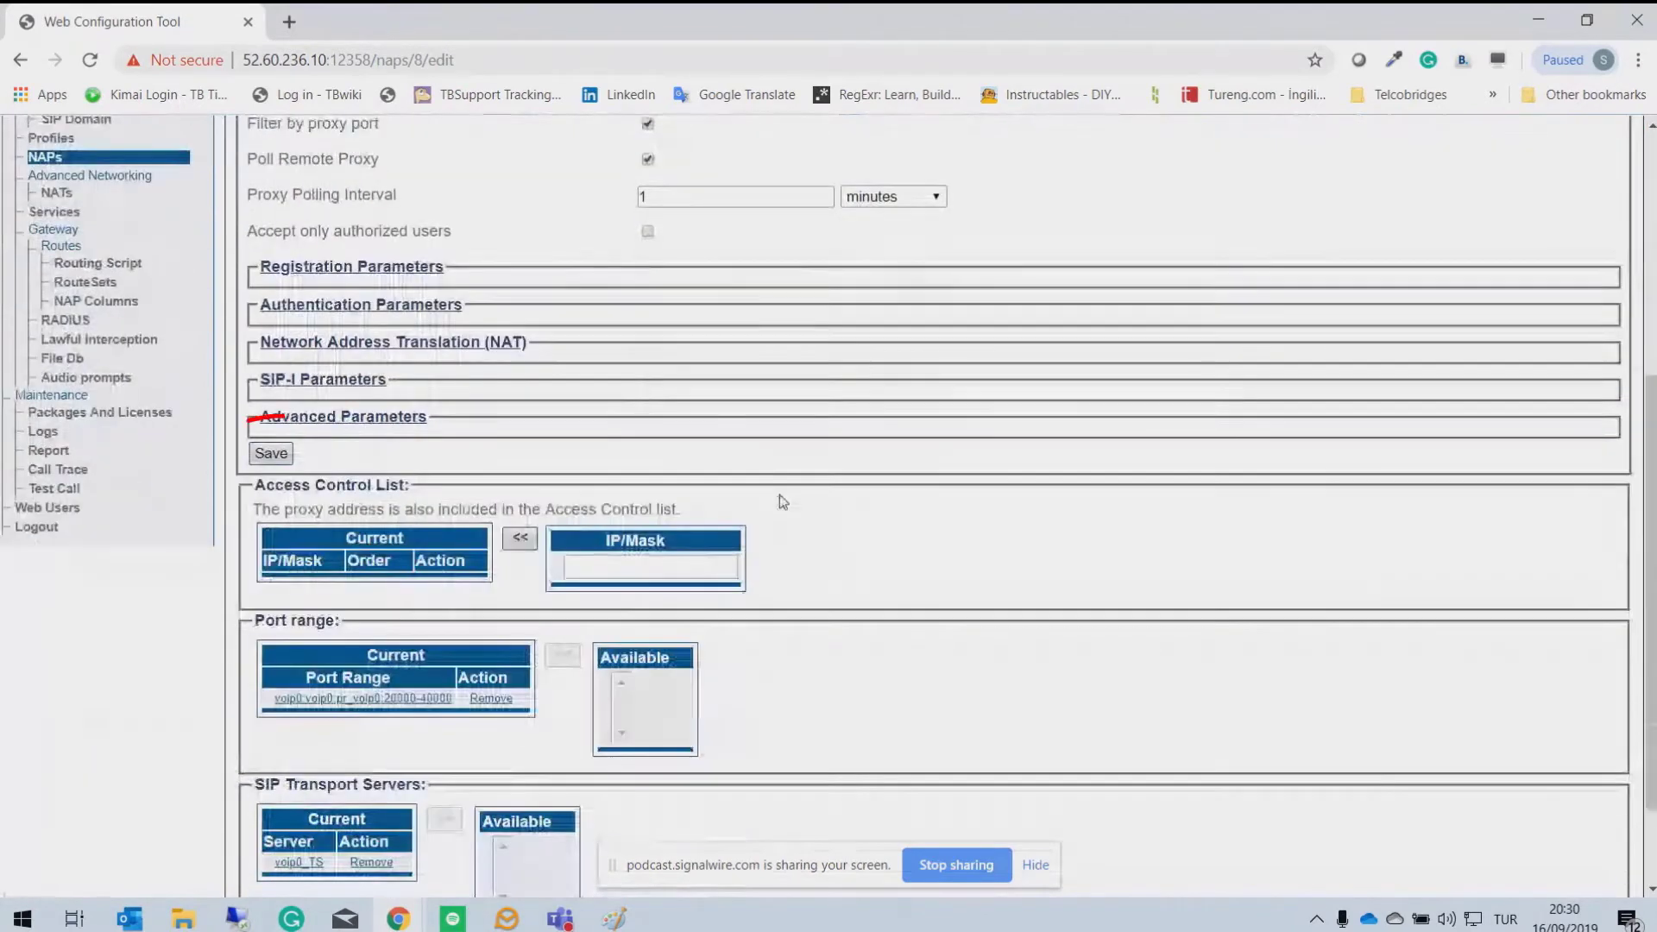
{"action": "left_click", "coordinate": [294, 453]}
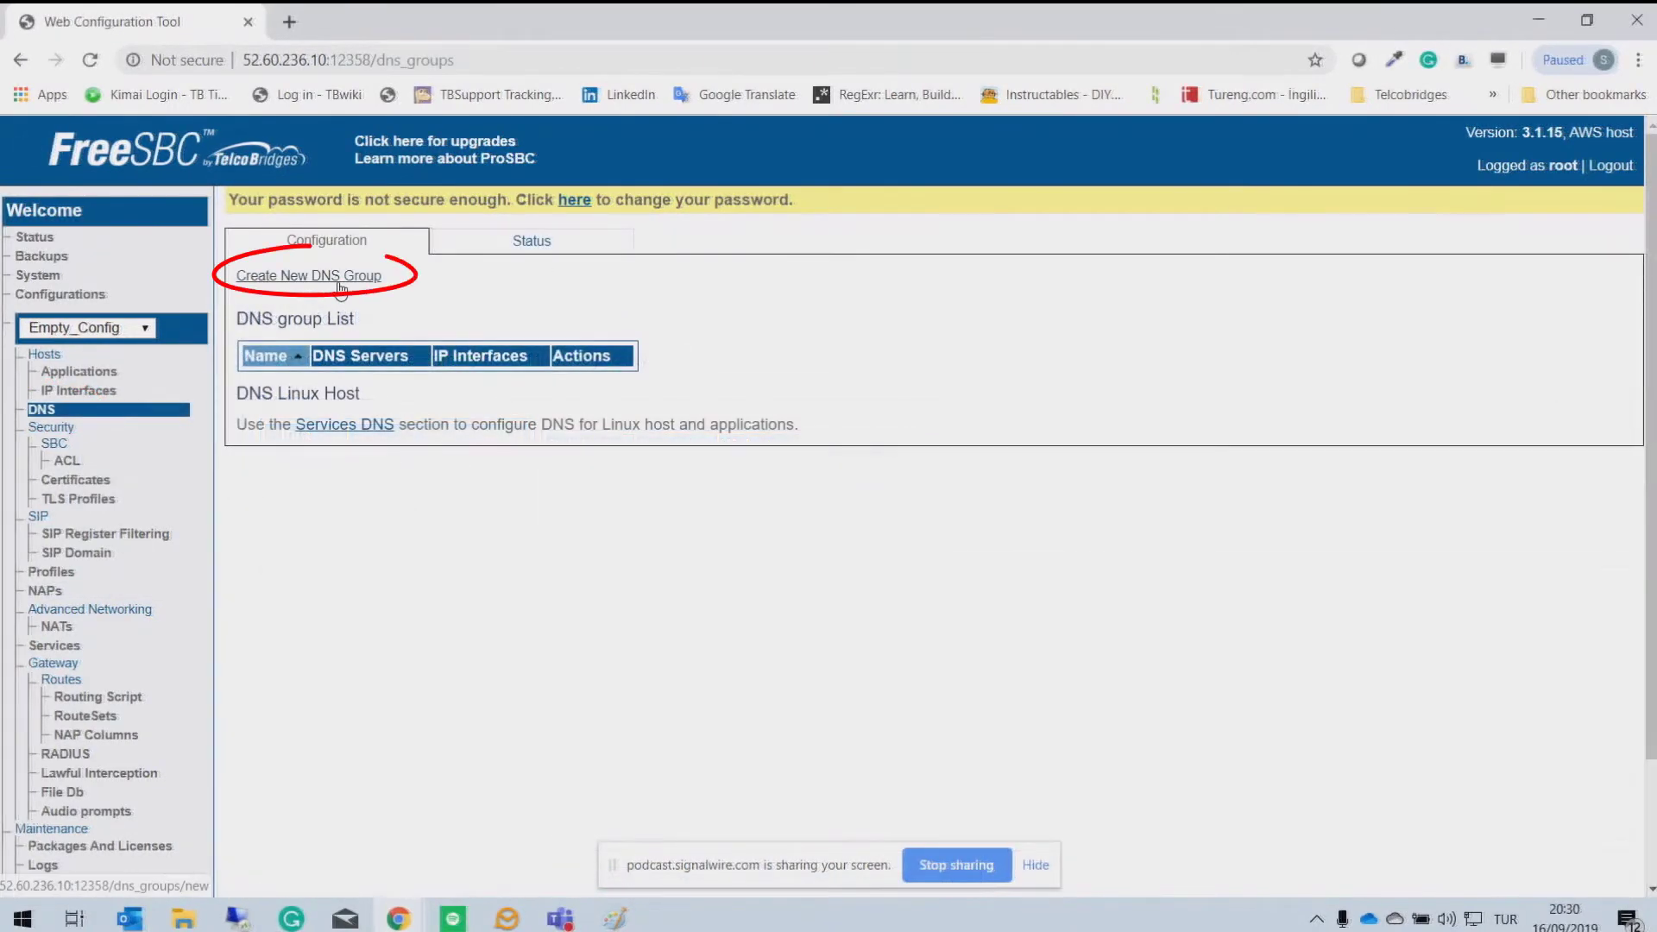
Step: Create a DNS group named FreeSwitch_DNS and assign the voip0:voip0 IP interface to it
{"action": "left_click", "coordinate": [339, 277]}
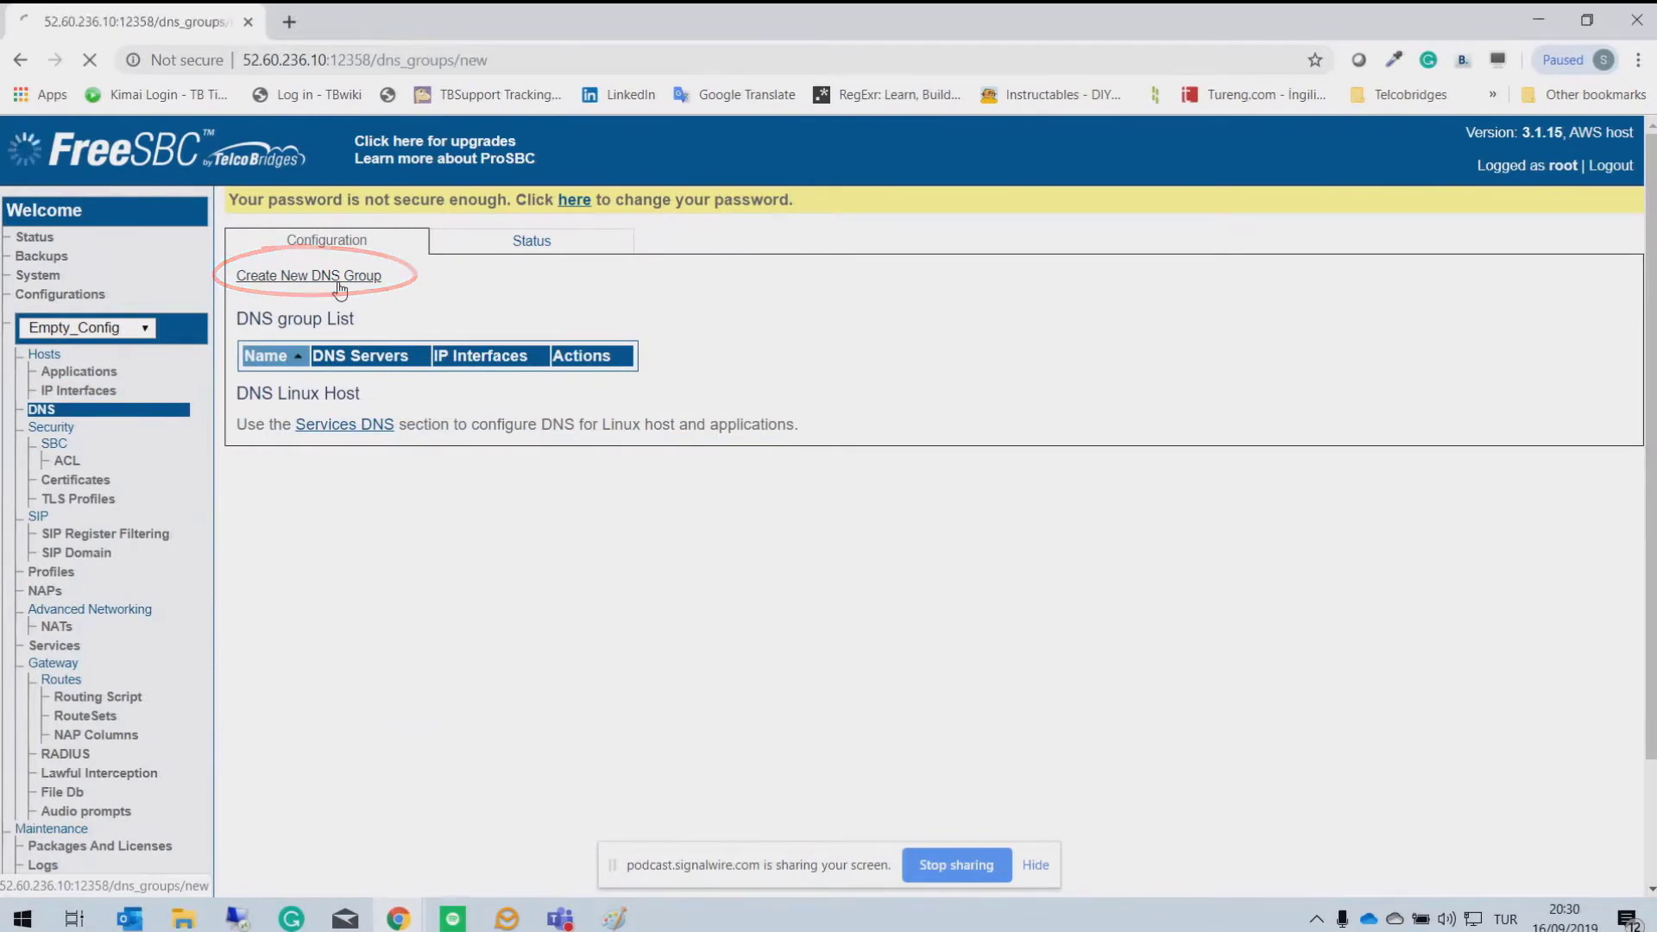
{"action": "left_click", "coordinate": [750, 345]}
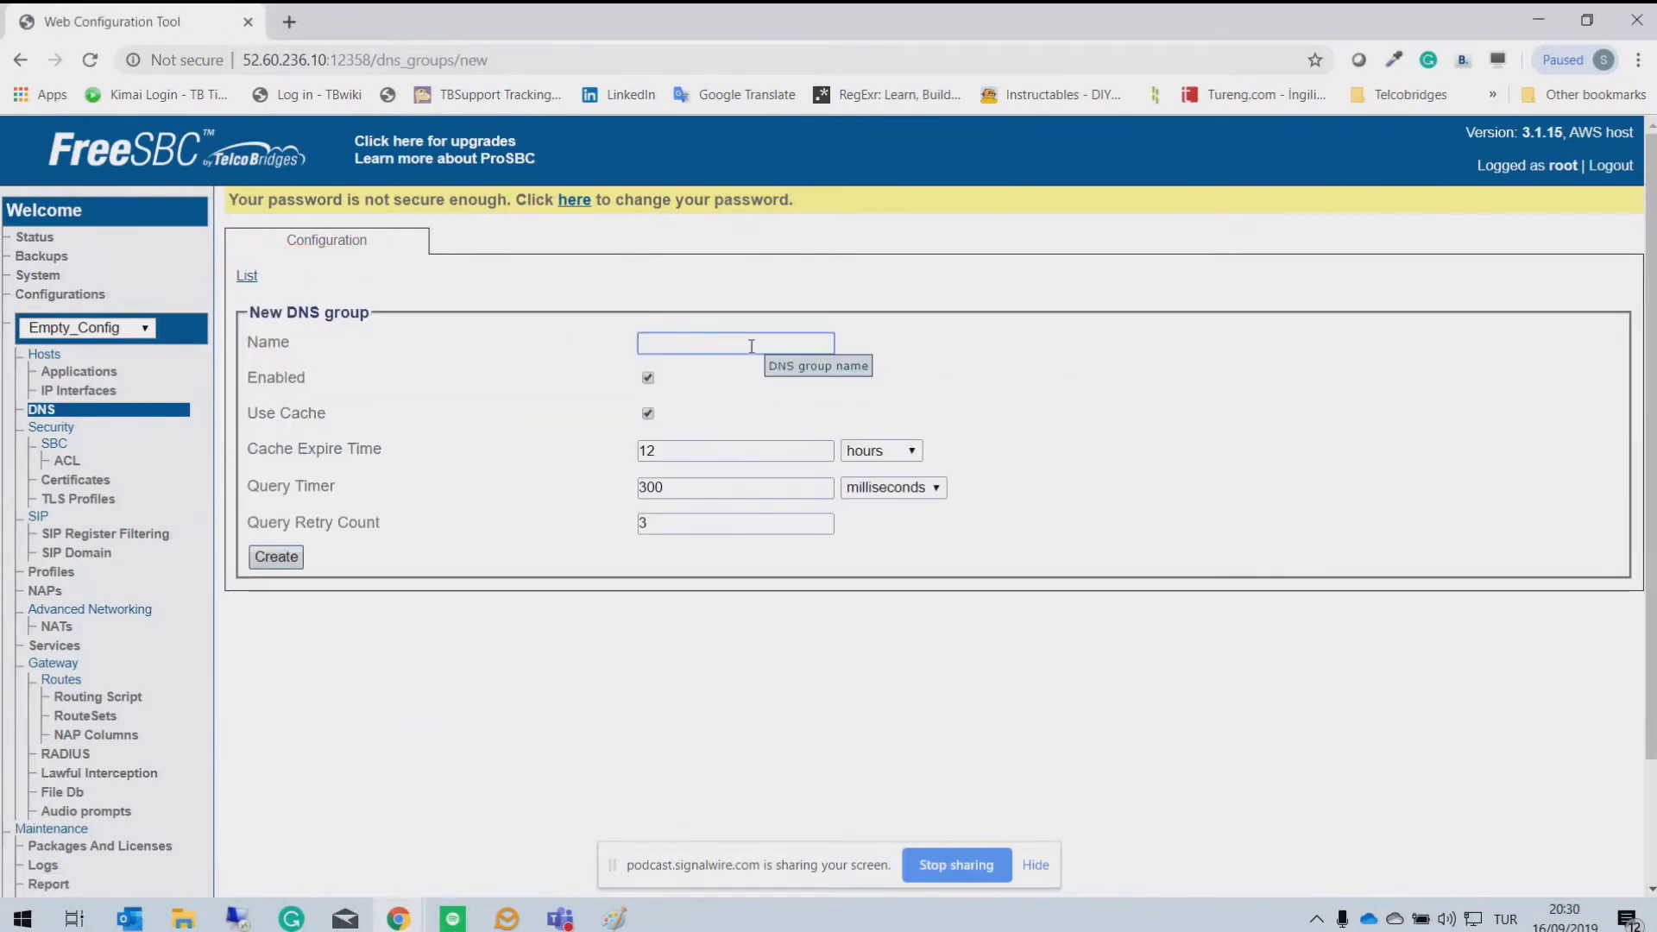
{"action": "type", "text": "FreeSwitch_DNS"}
{"action": "left_click", "coordinate": [290, 563]}
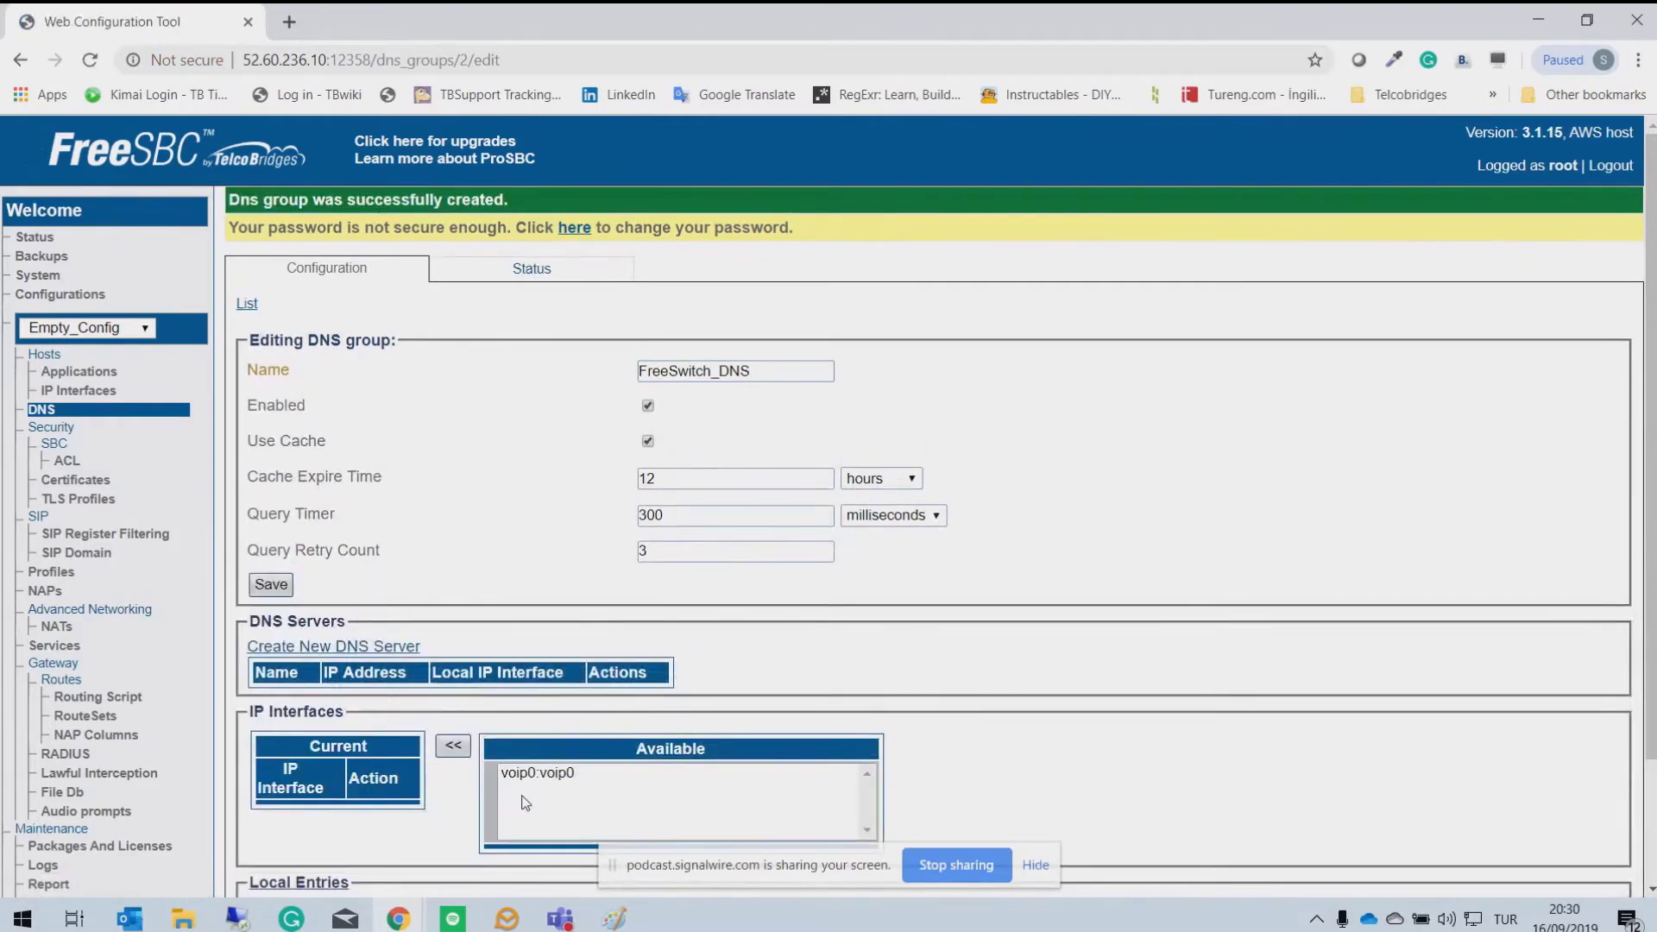
{"action": "left_click", "coordinate": [527, 773]}
{"action": "left_click", "coordinate": [449, 746]}
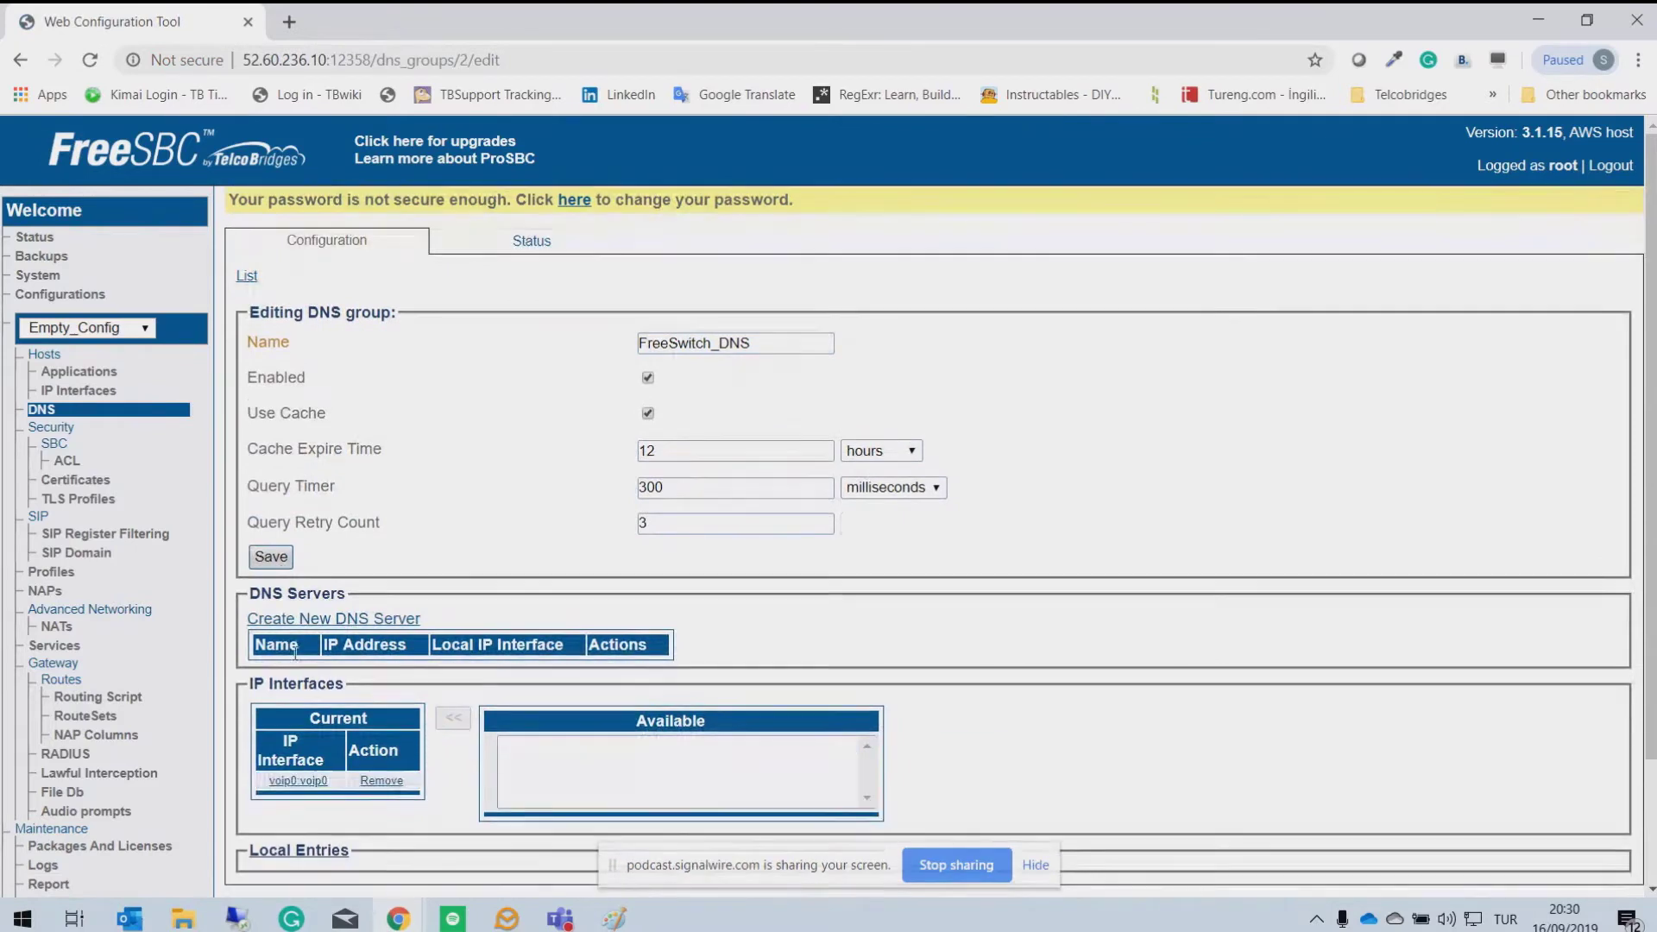
Step: Add a DNS server named Google with server address 8.8.8.8 to the FreeSwitch_DNS group
{"action": "left_click", "coordinate": [322, 621]}
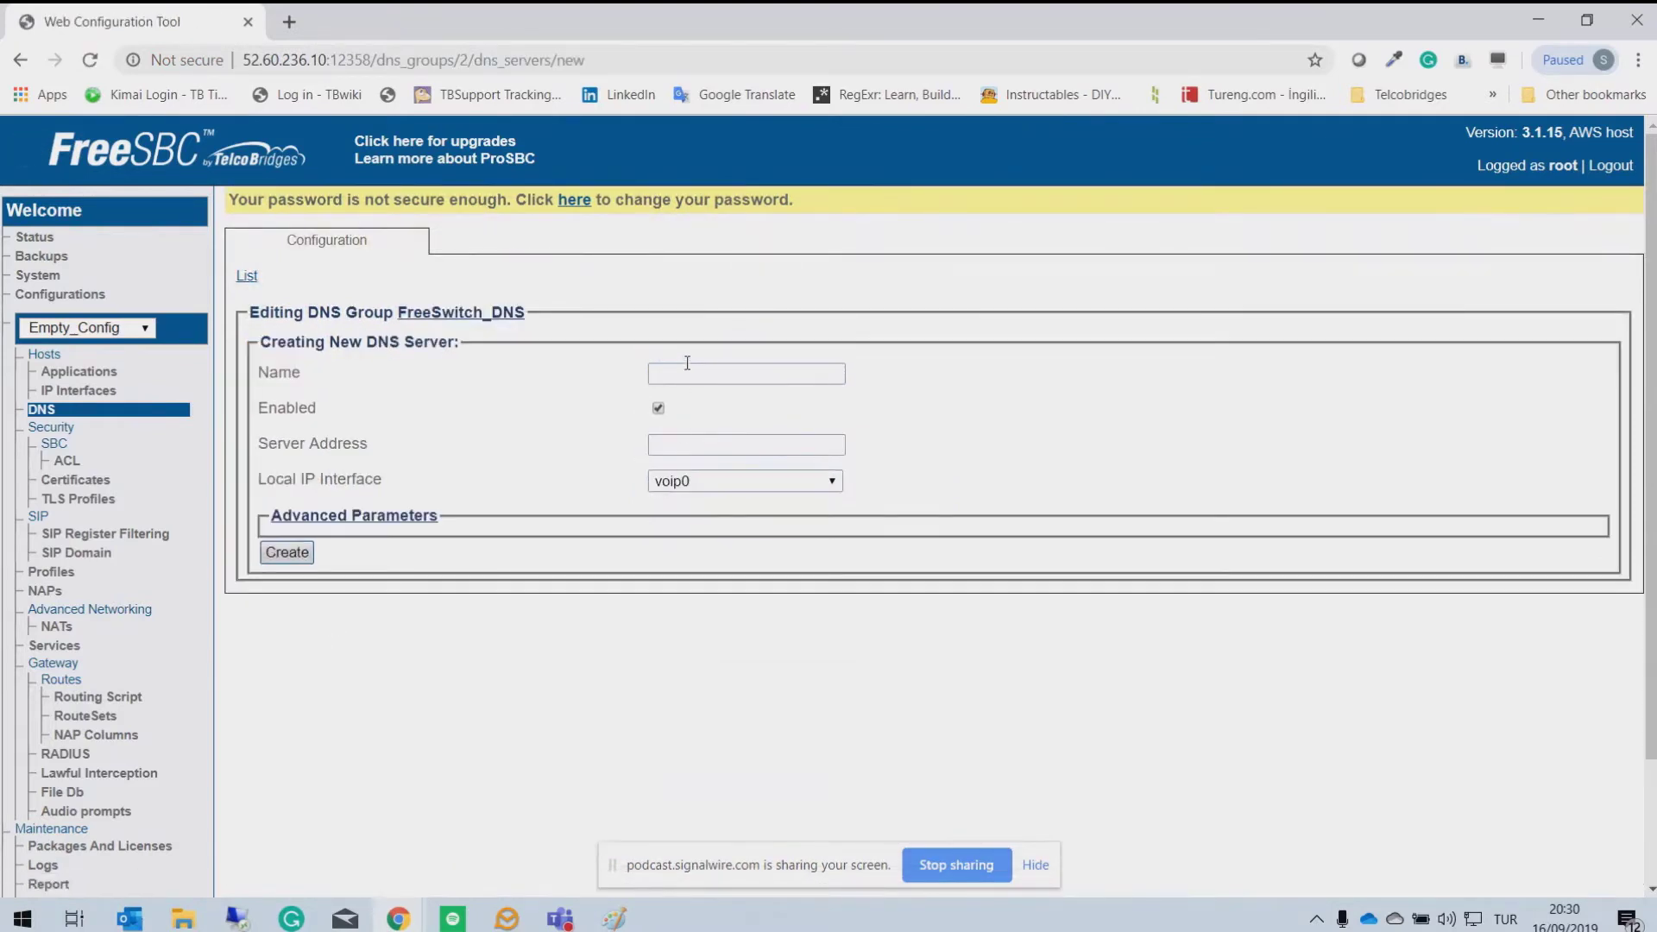
{"action": "left_click", "coordinate": [666, 374]}
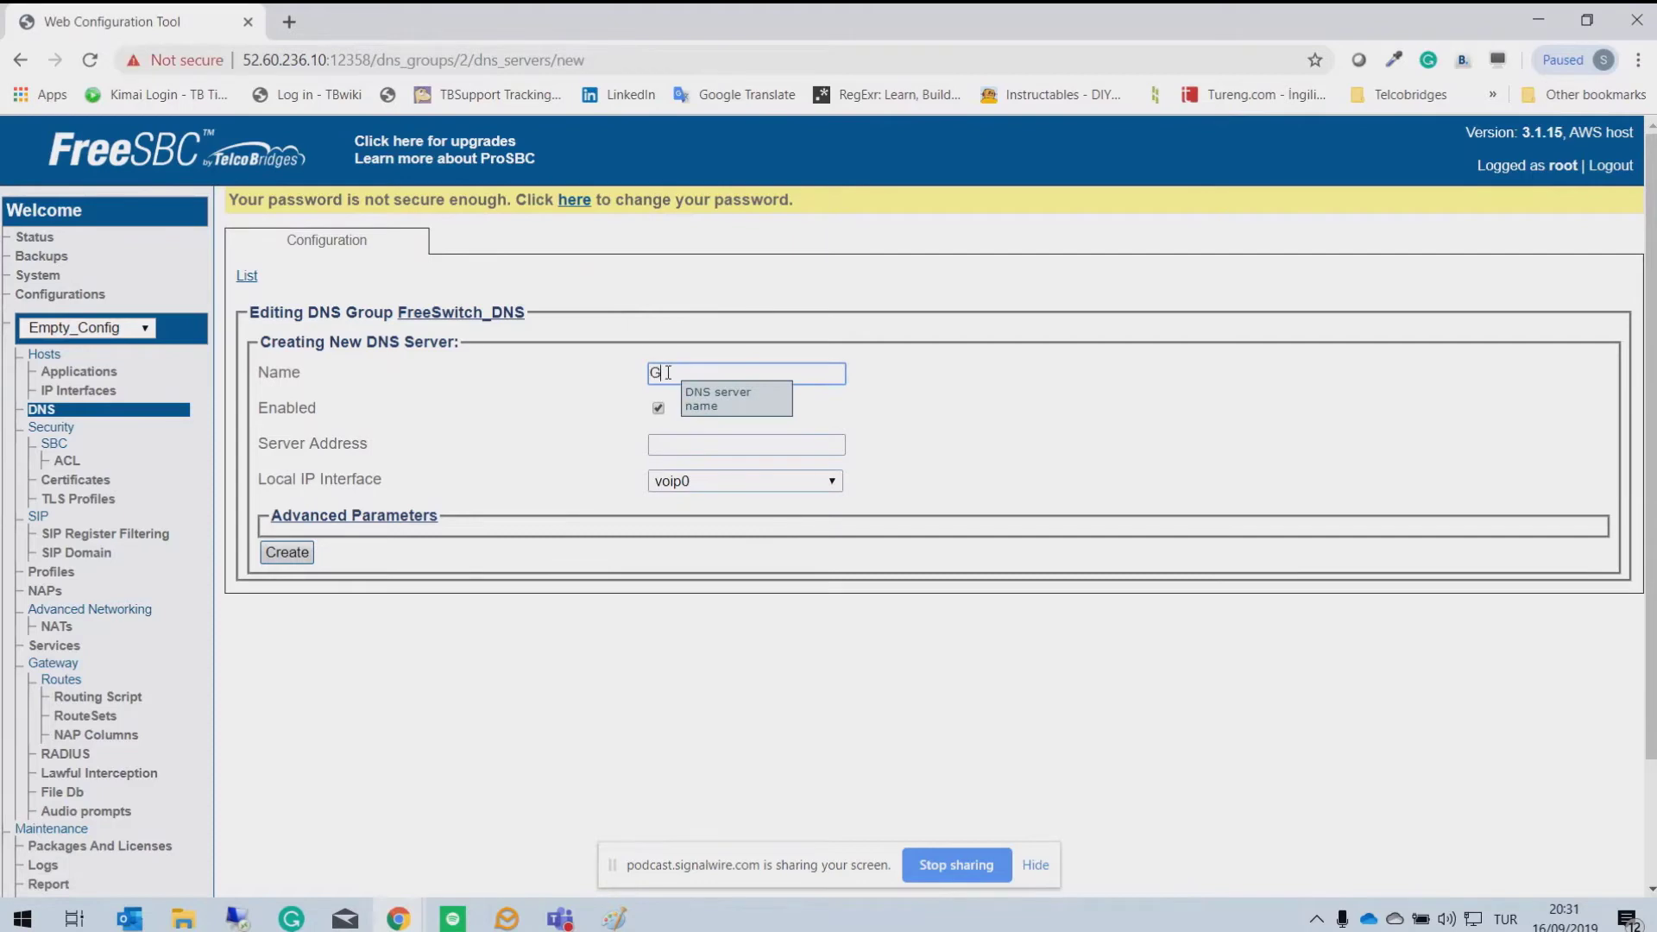
{"action": "key", "text": "Tab"}
{"action": "key", "text": "Tab"}
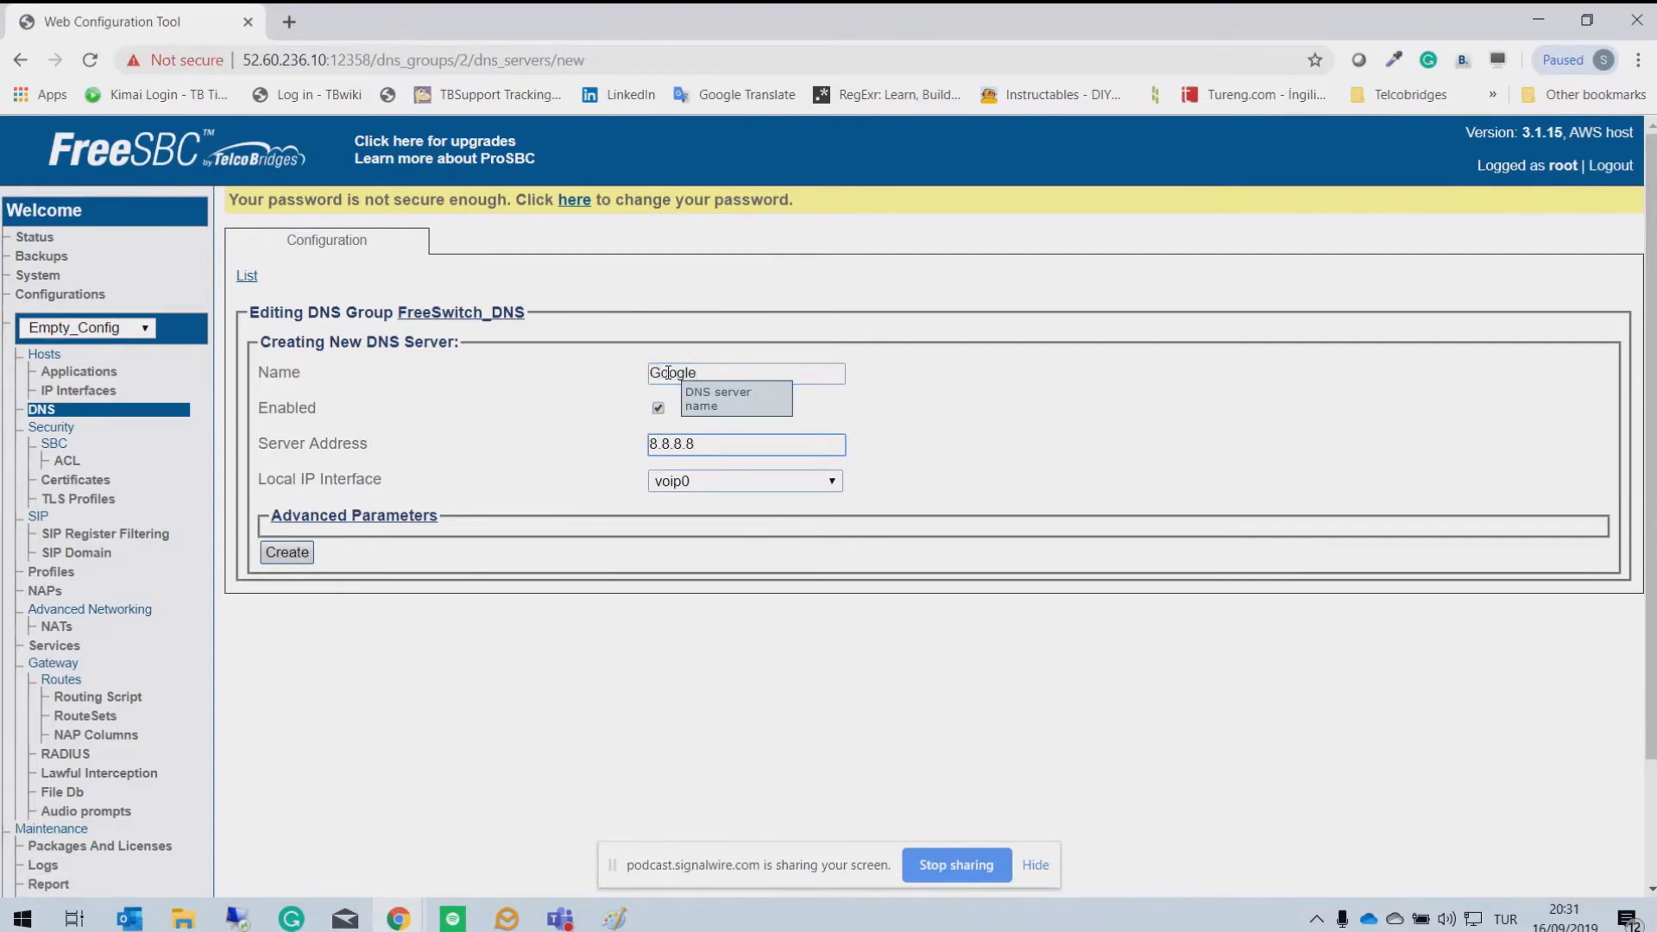
{"action": "left_click", "coordinate": [288, 553]}
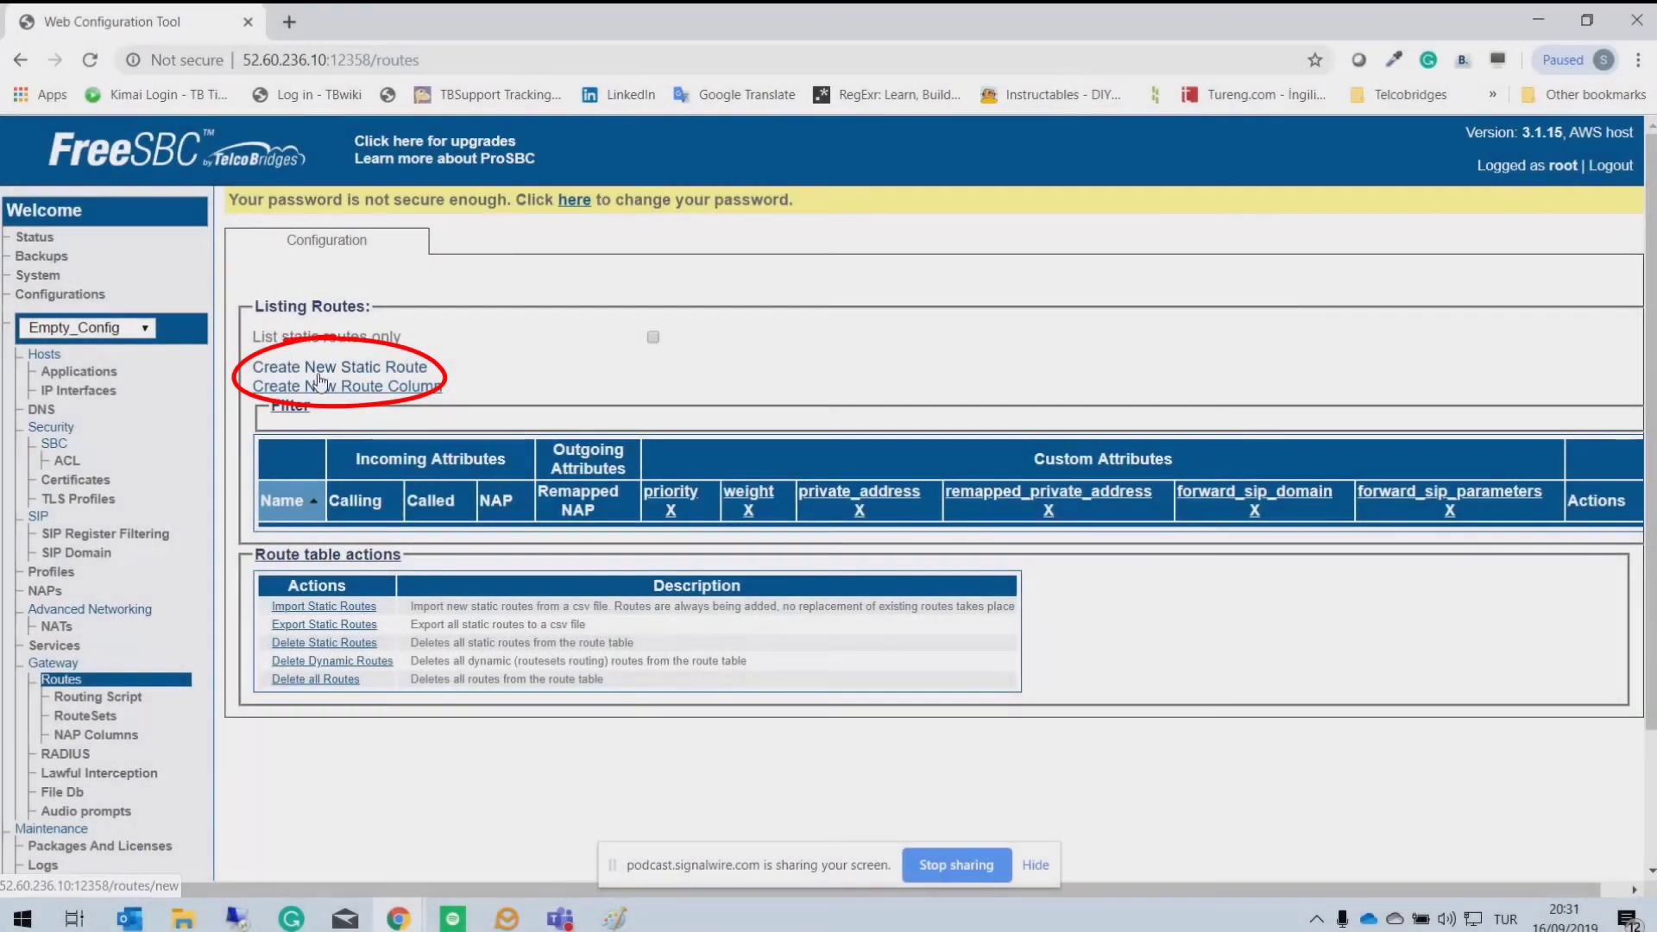
Step: Create a static route named to_SIPTRUNK with FreeSwitch as the incoming NAP and SIP_Trunk as the remapped NAP
{"action": "left_click", "coordinate": [388, 367]}
{"action": "left_click", "coordinate": [656, 350]}
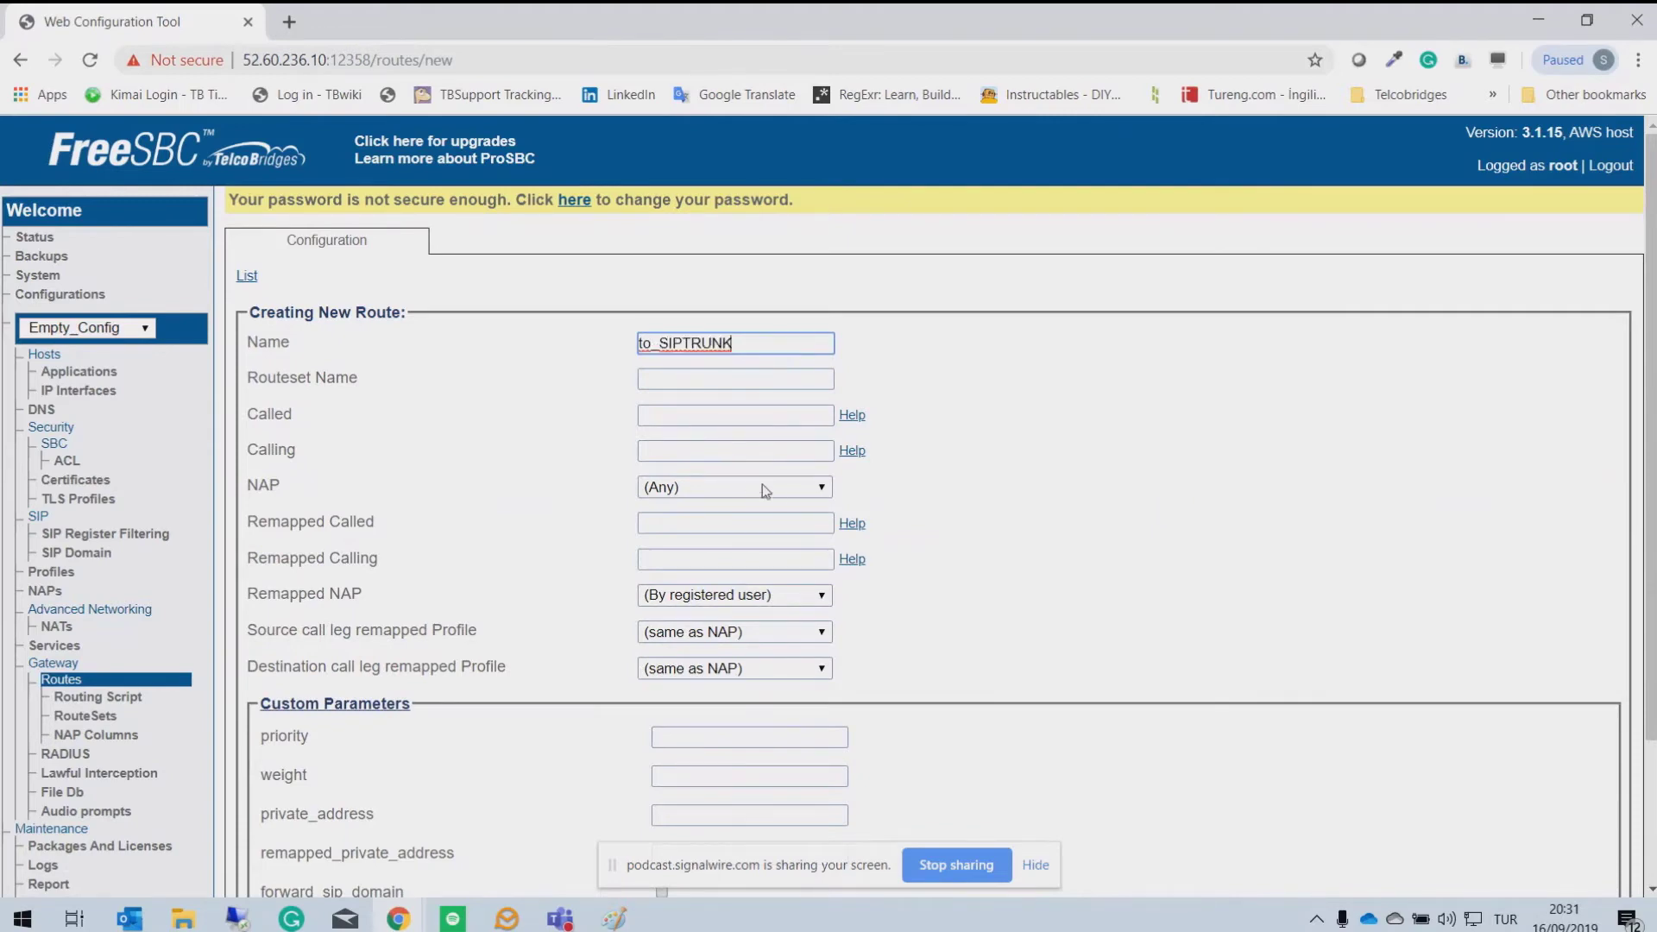
{"action": "left_click", "coordinate": [824, 489]}
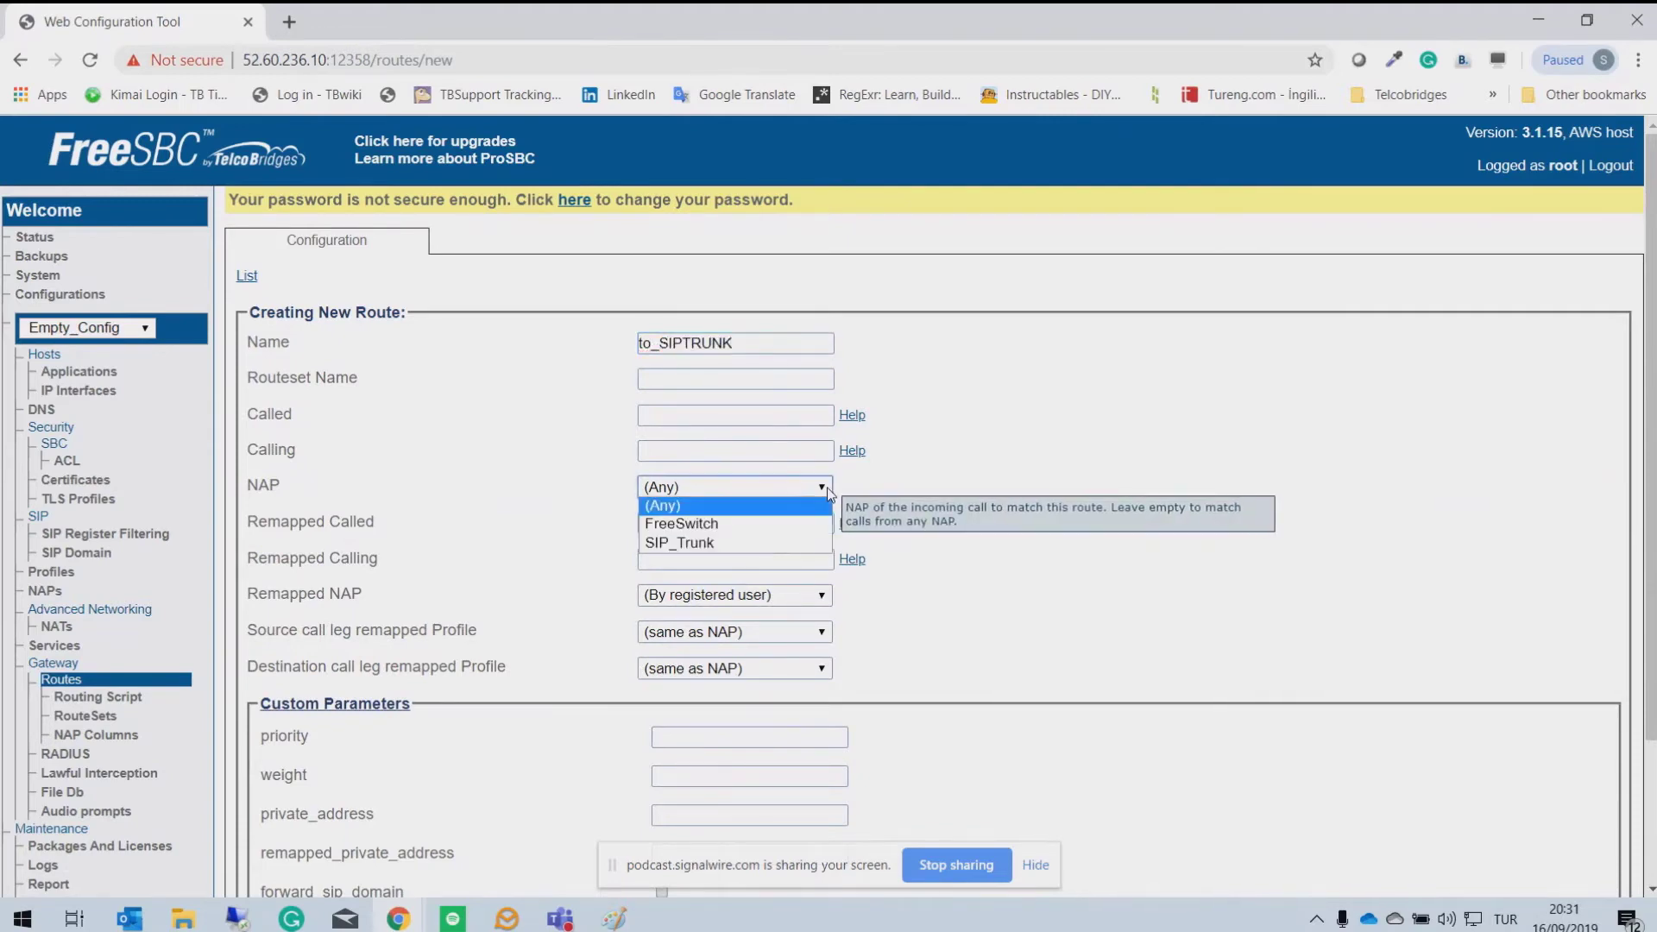
{"action": "left_click", "coordinate": [746, 528]}
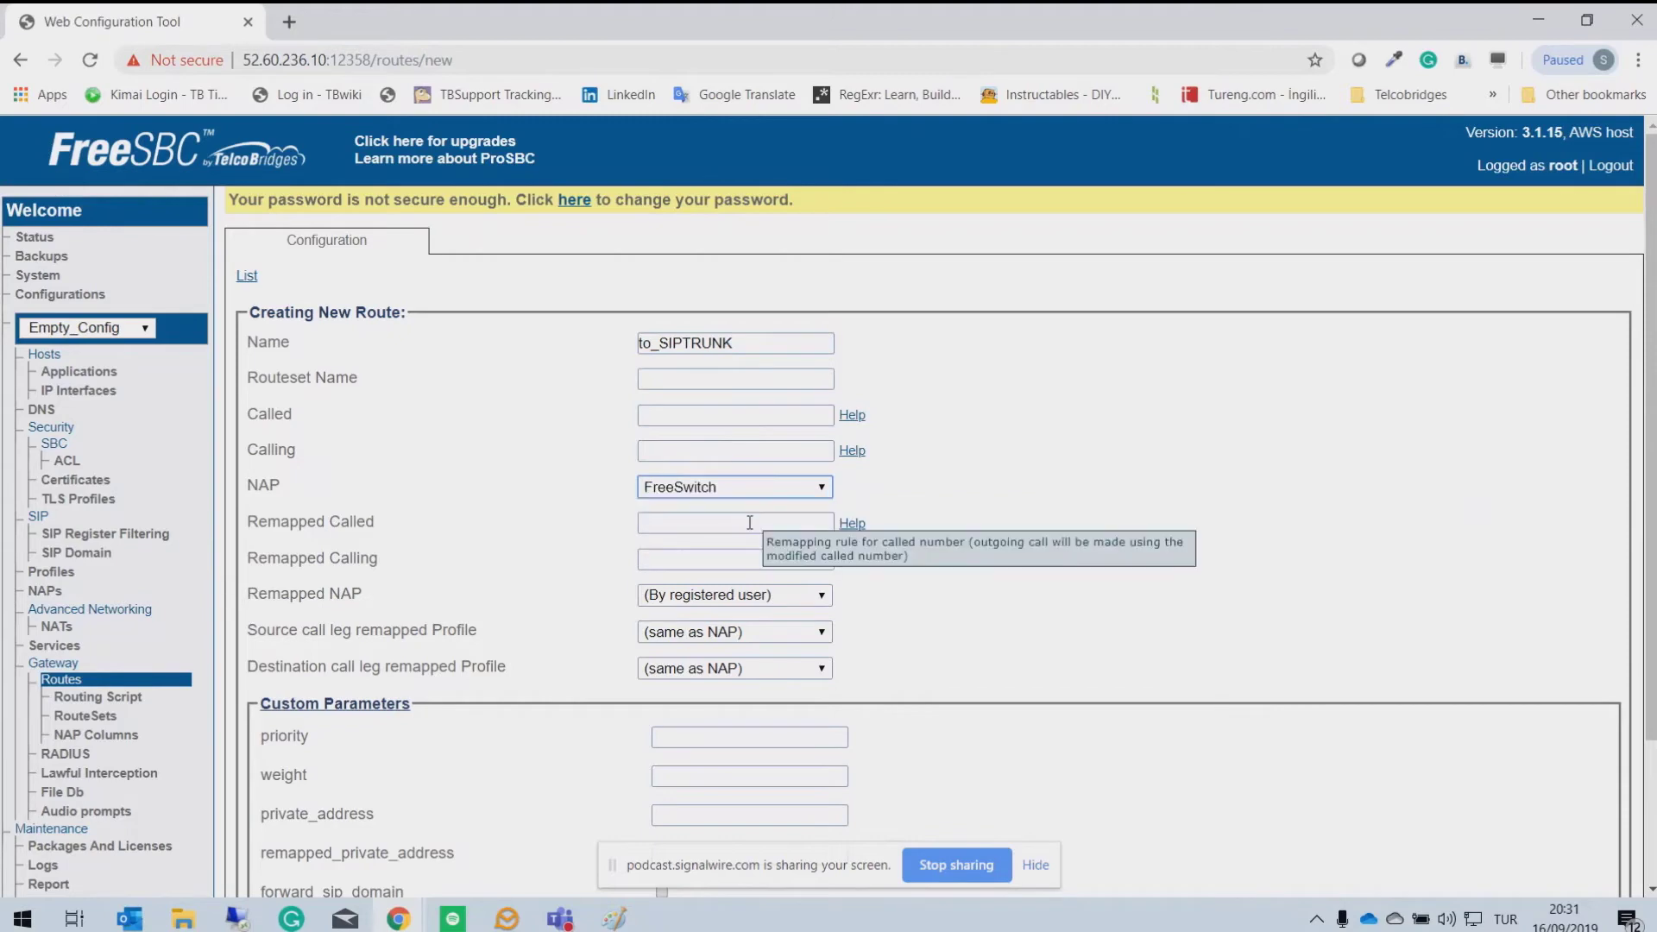
{"action": "left_click", "coordinate": [816, 597]}
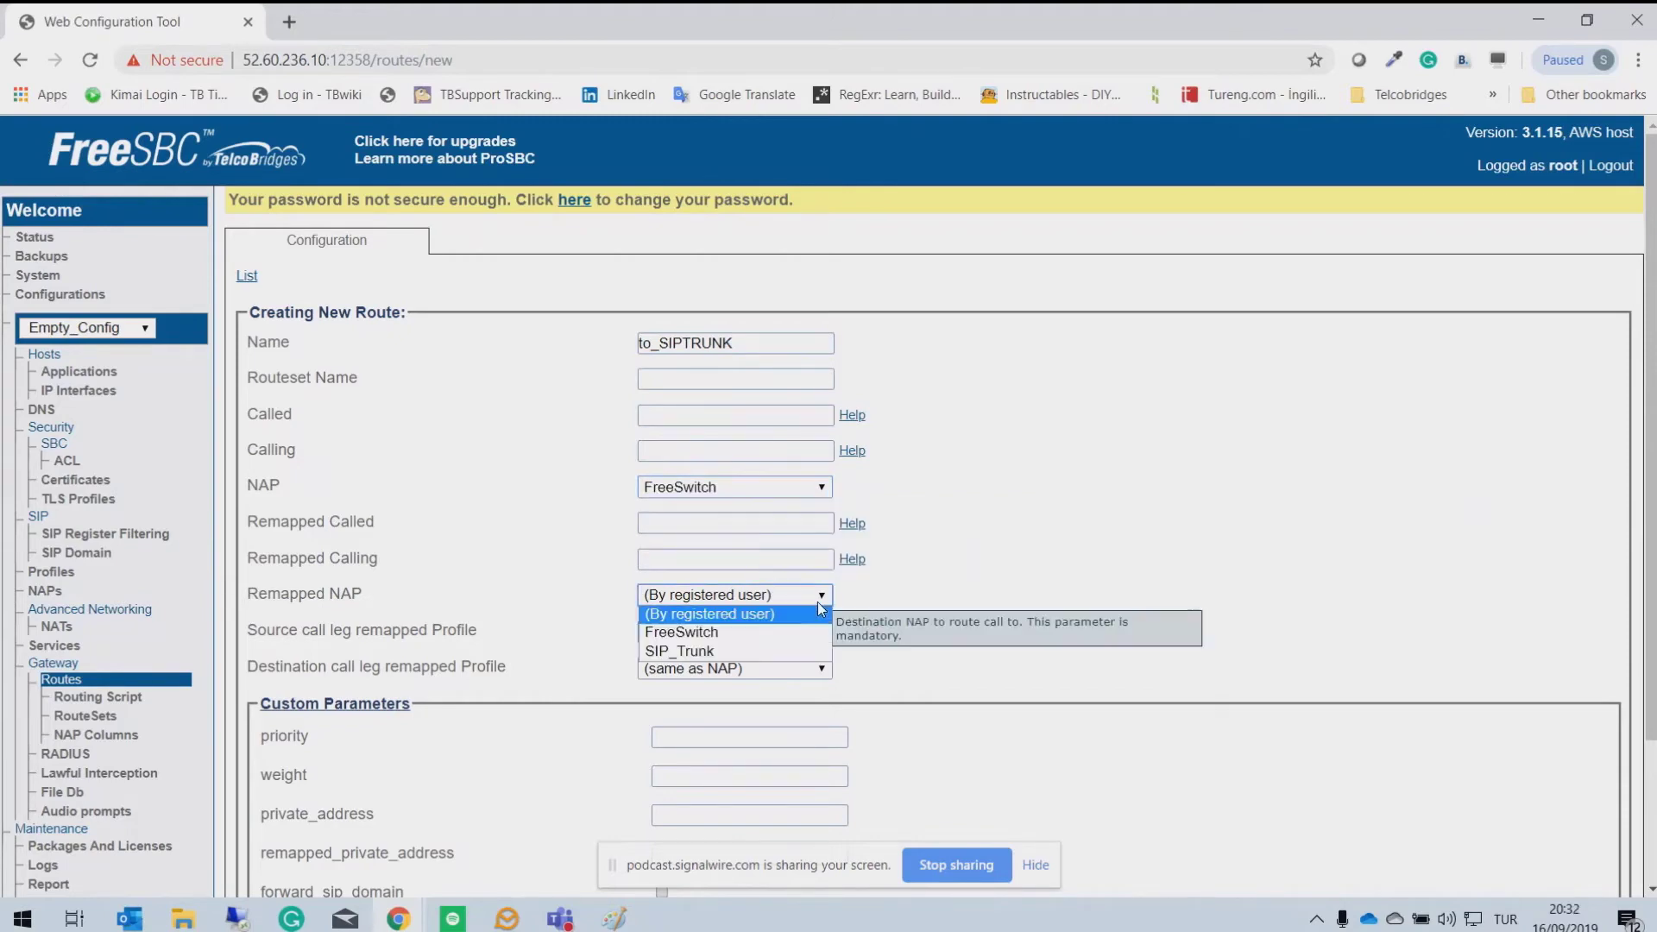
{"action": "left_click", "coordinate": [719, 654]}
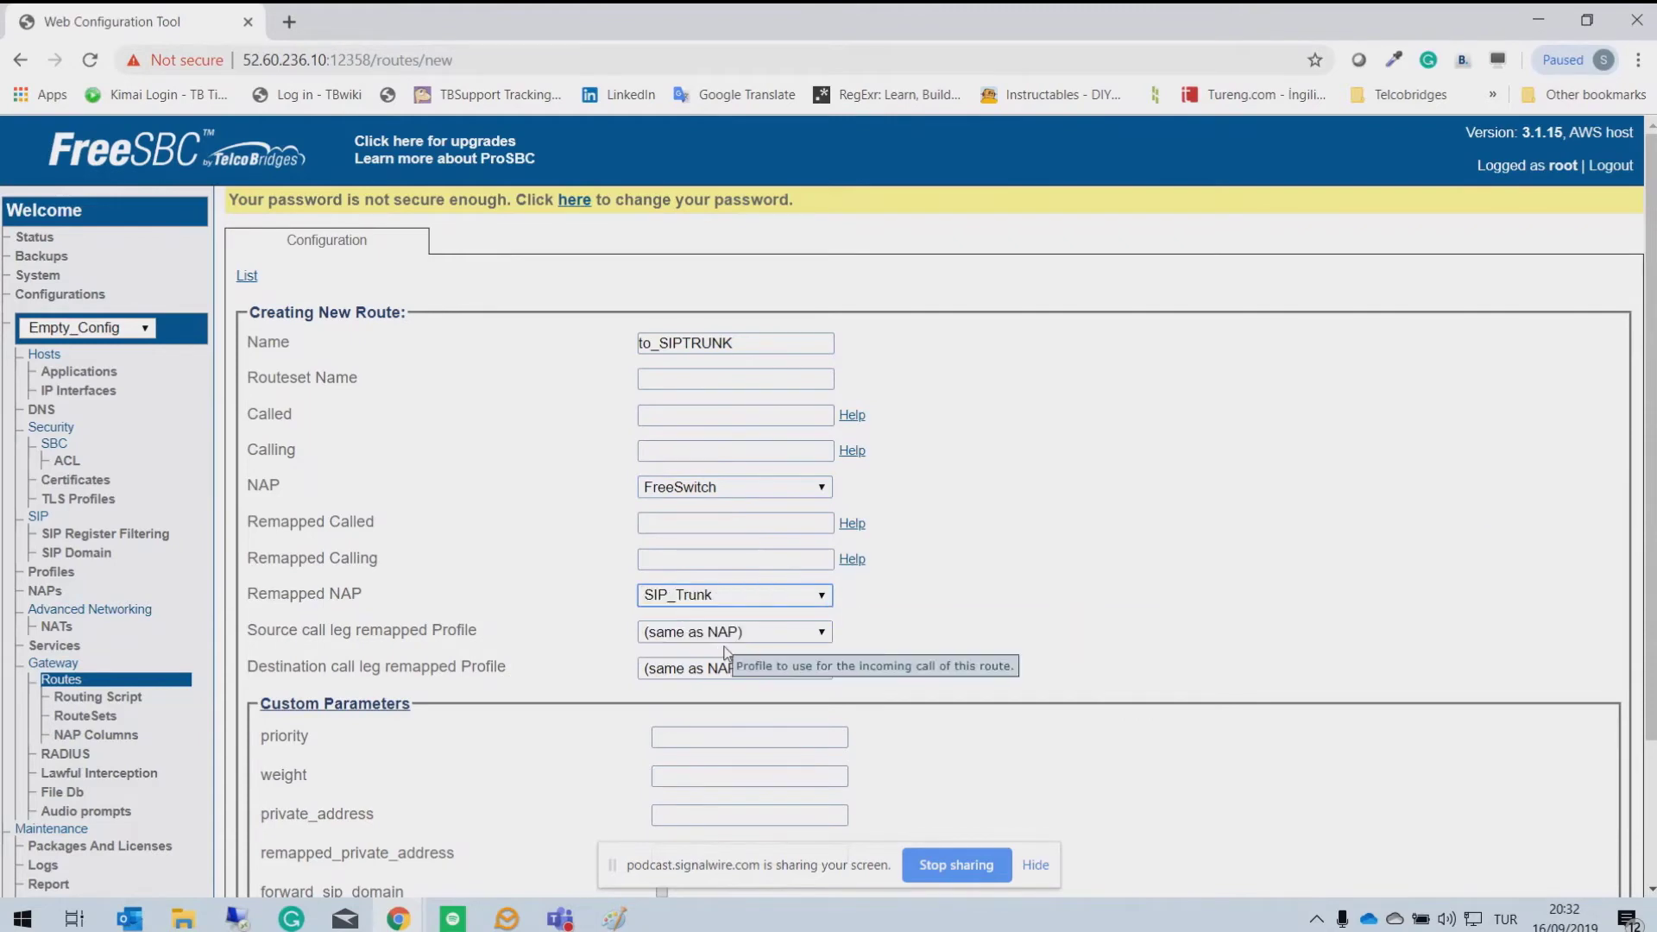
{"action": "scroll", "coordinate": [742, 669], "scroll_direction": "down", "scroll_amount": 3}
{"action": "left_click", "coordinate": [268, 805]}
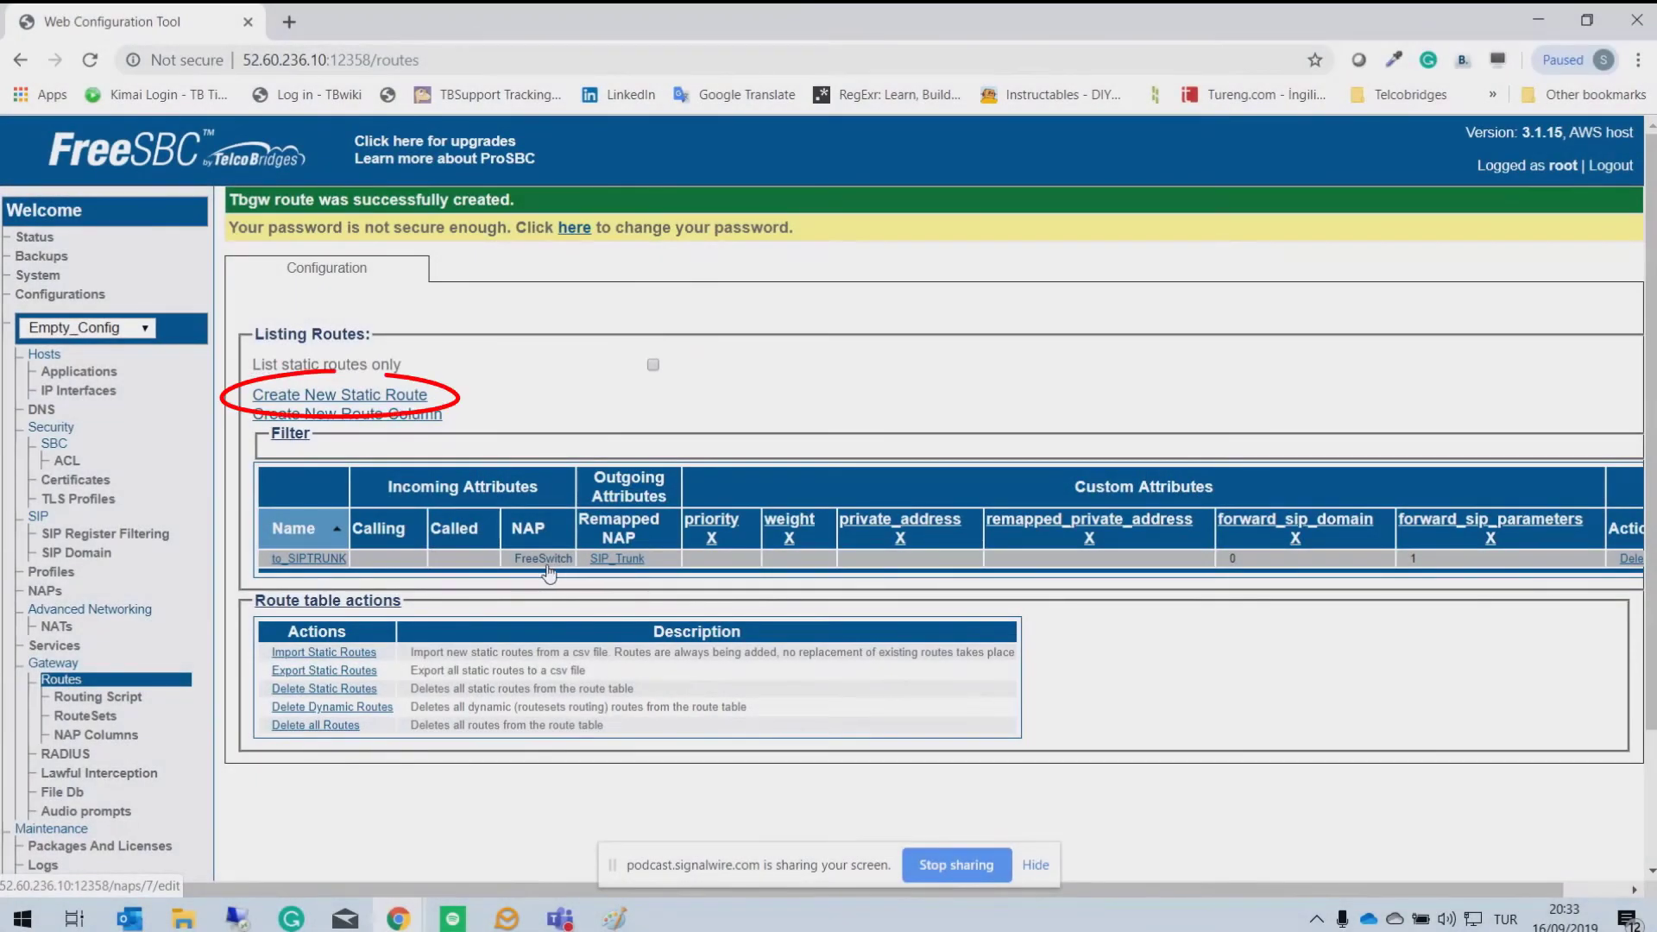
Step: Create a static route named from_SIPTRUNK with SIP_Trunk as the incoming NAP and FreeSwitch as the remapped NAP
{"action": "left_click", "coordinate": [377, 399]}
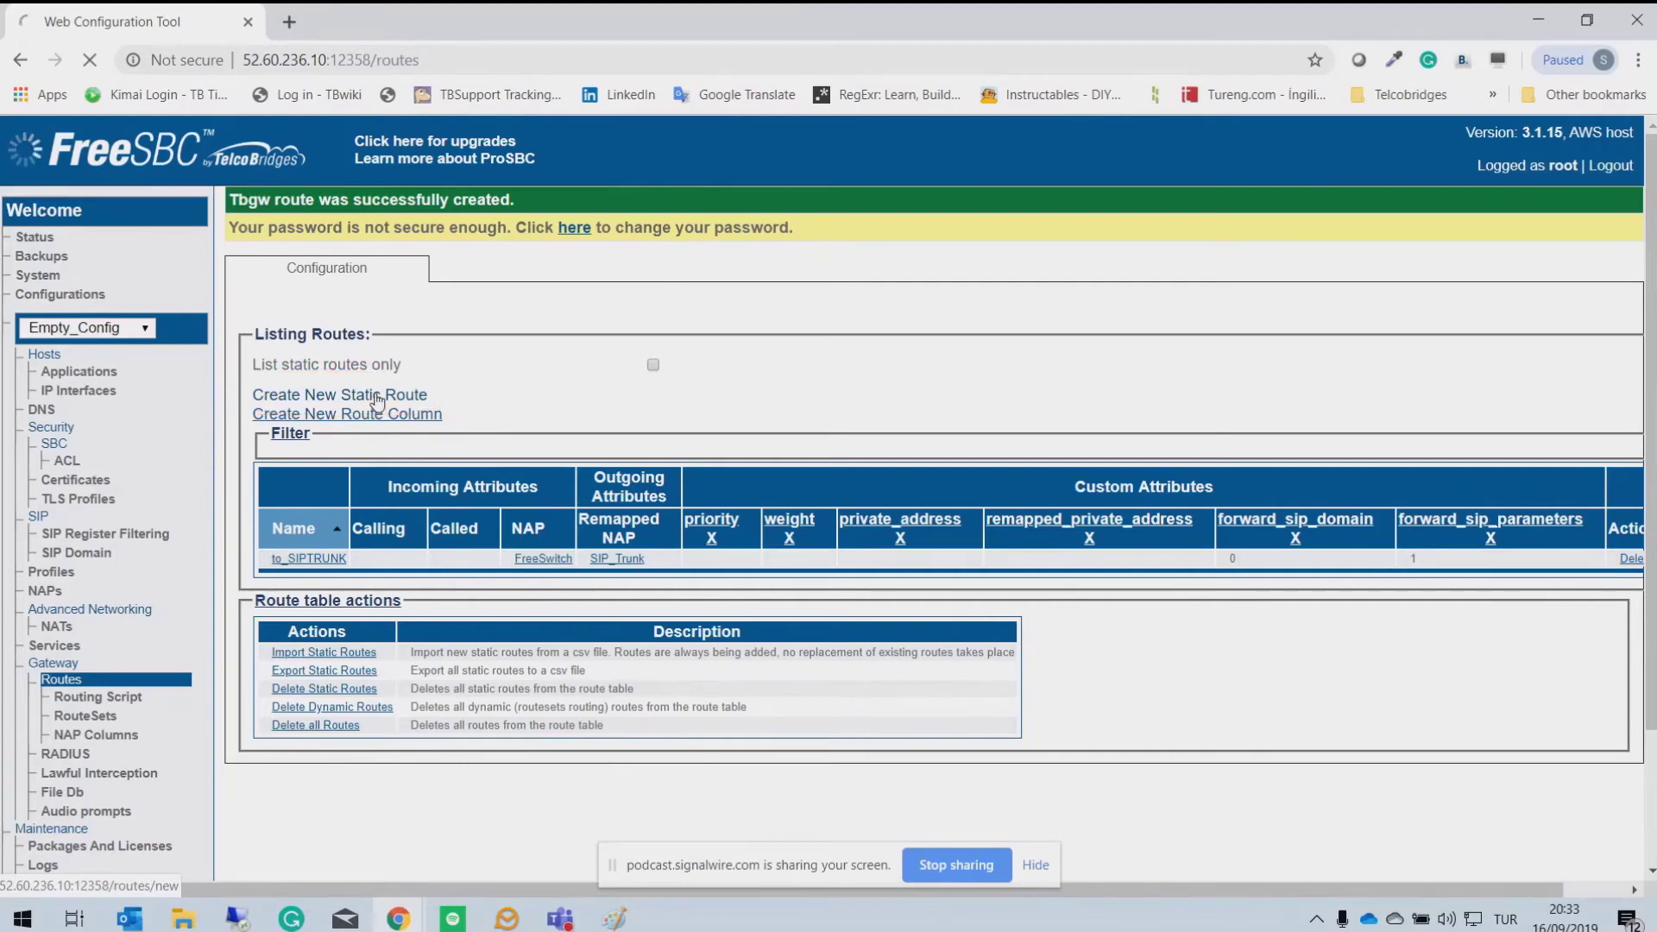
{"action": "left_click", "coordinate": [677, 351]}
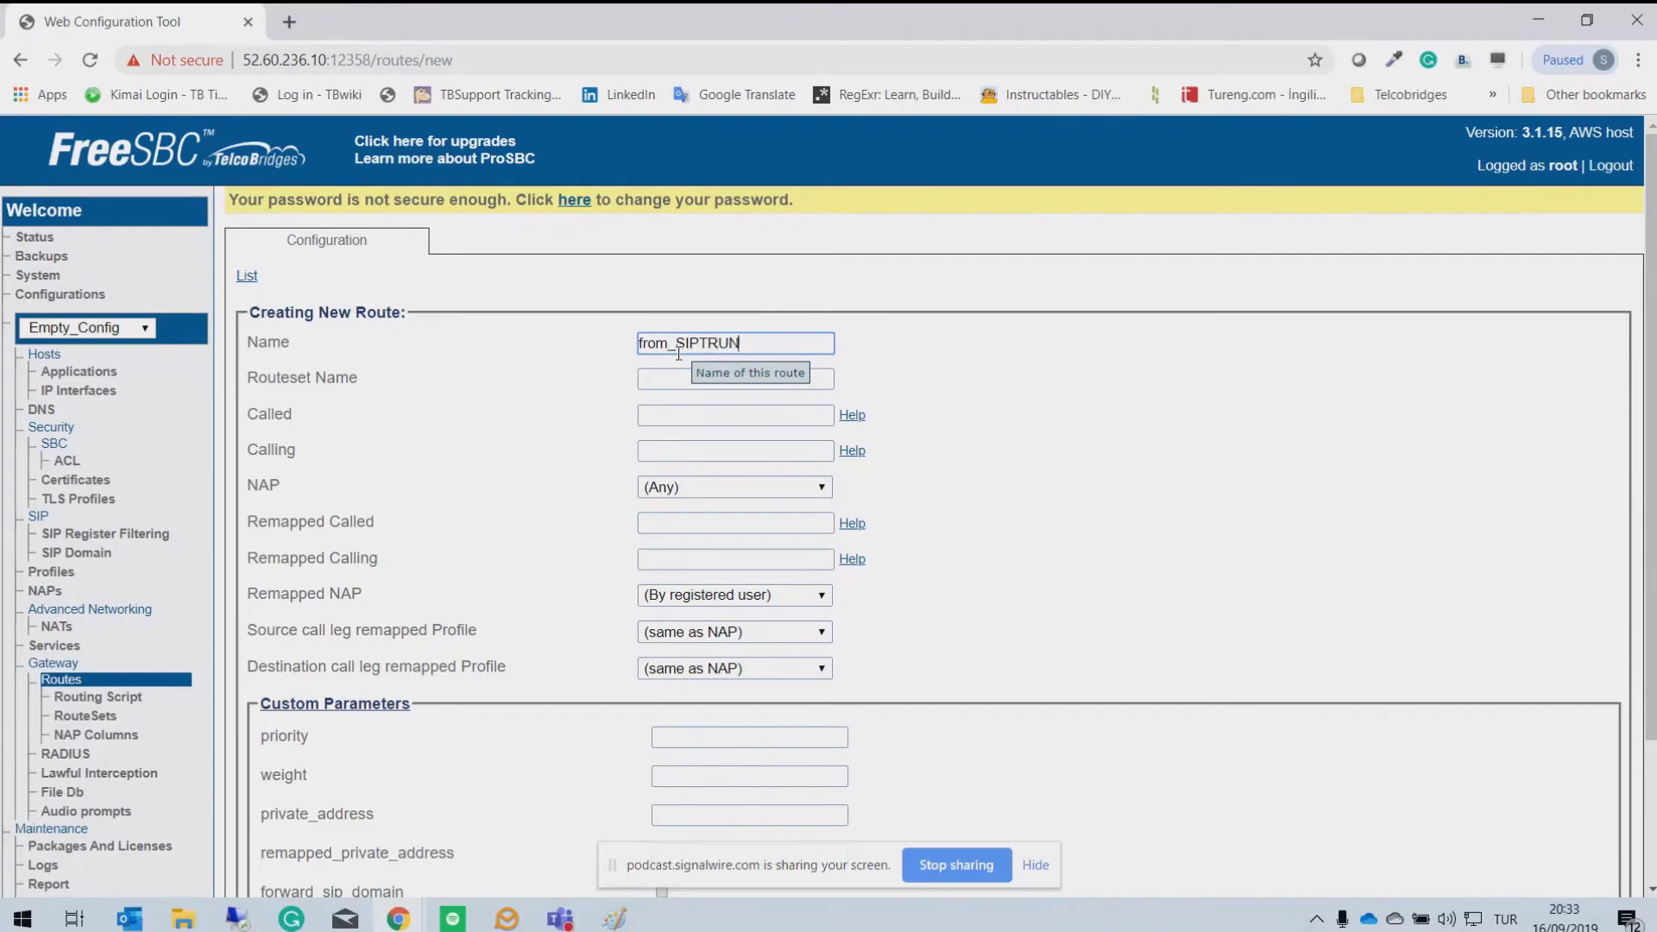
{"action": "type", "text": "from_SIPTRUNK"}
{"action": "left_click", "coordinate": [684, 489]}
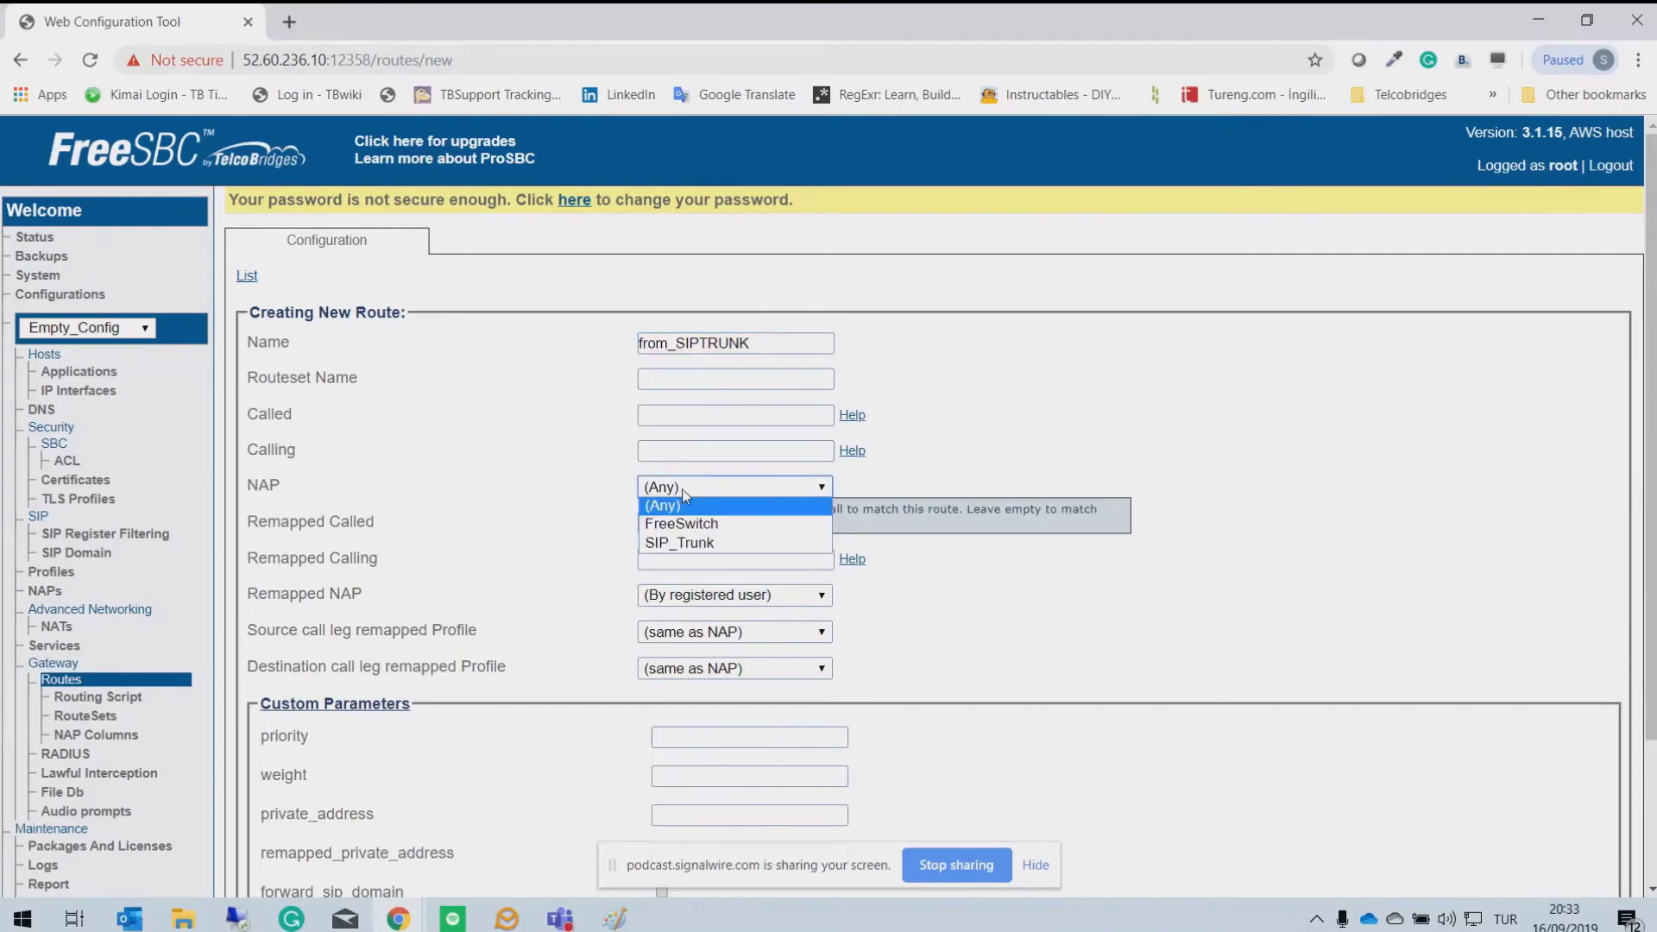
{"action": "left_click", "coordinate": [681, 542]}
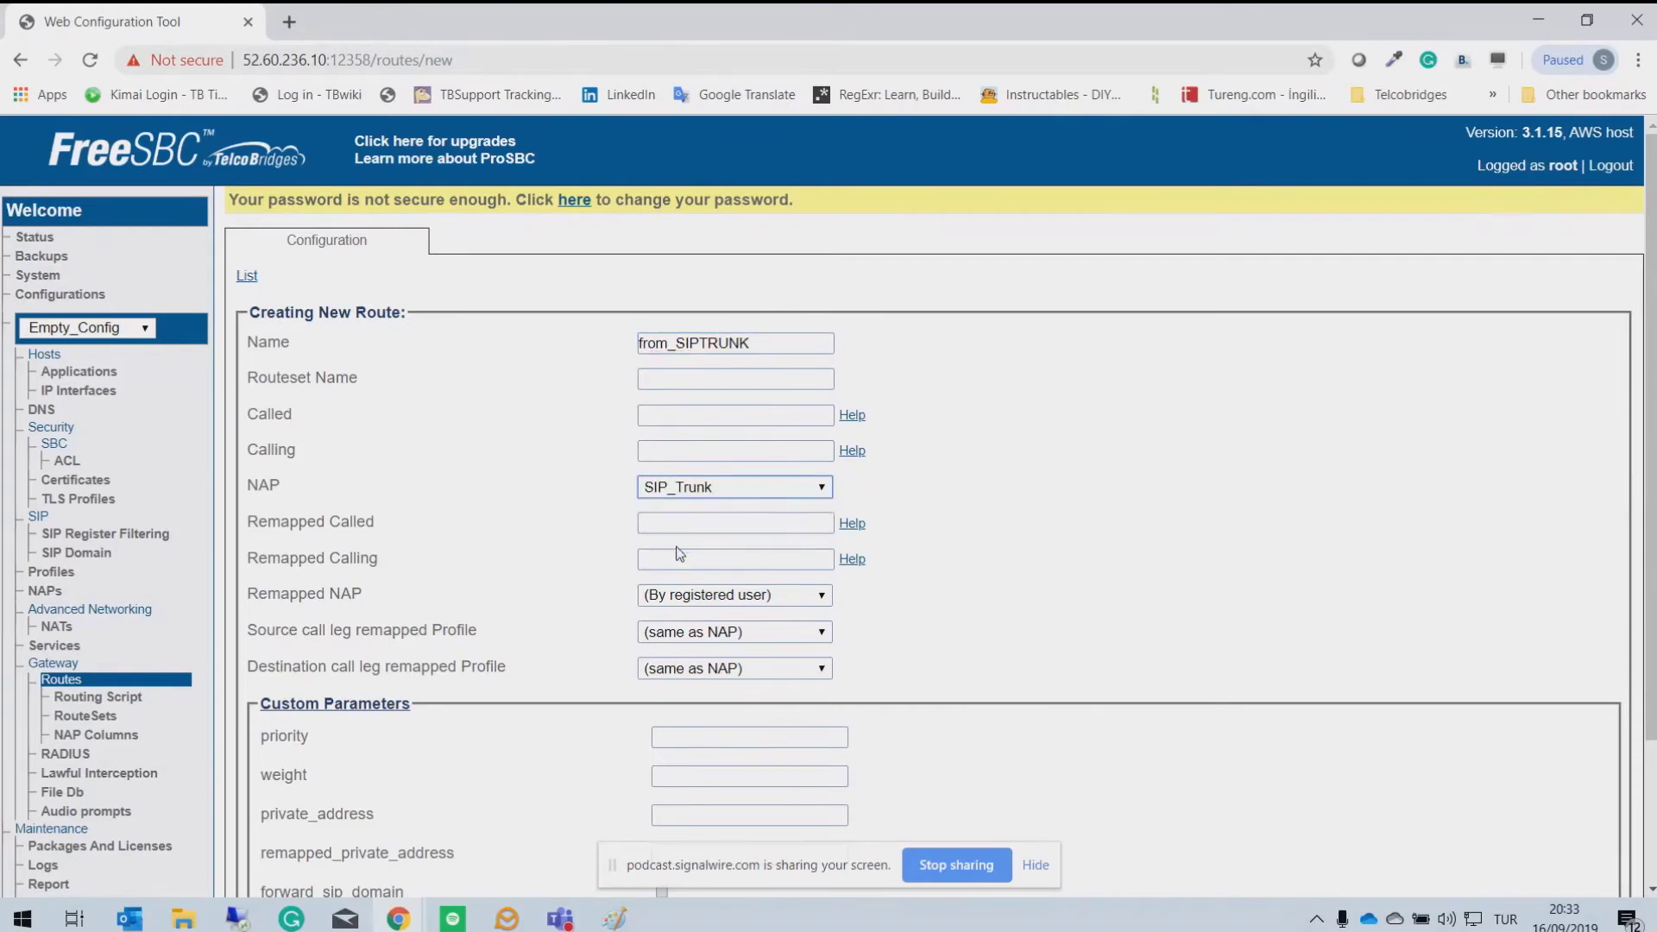
{"action": "left_click", "coordinate": [696, 596]}
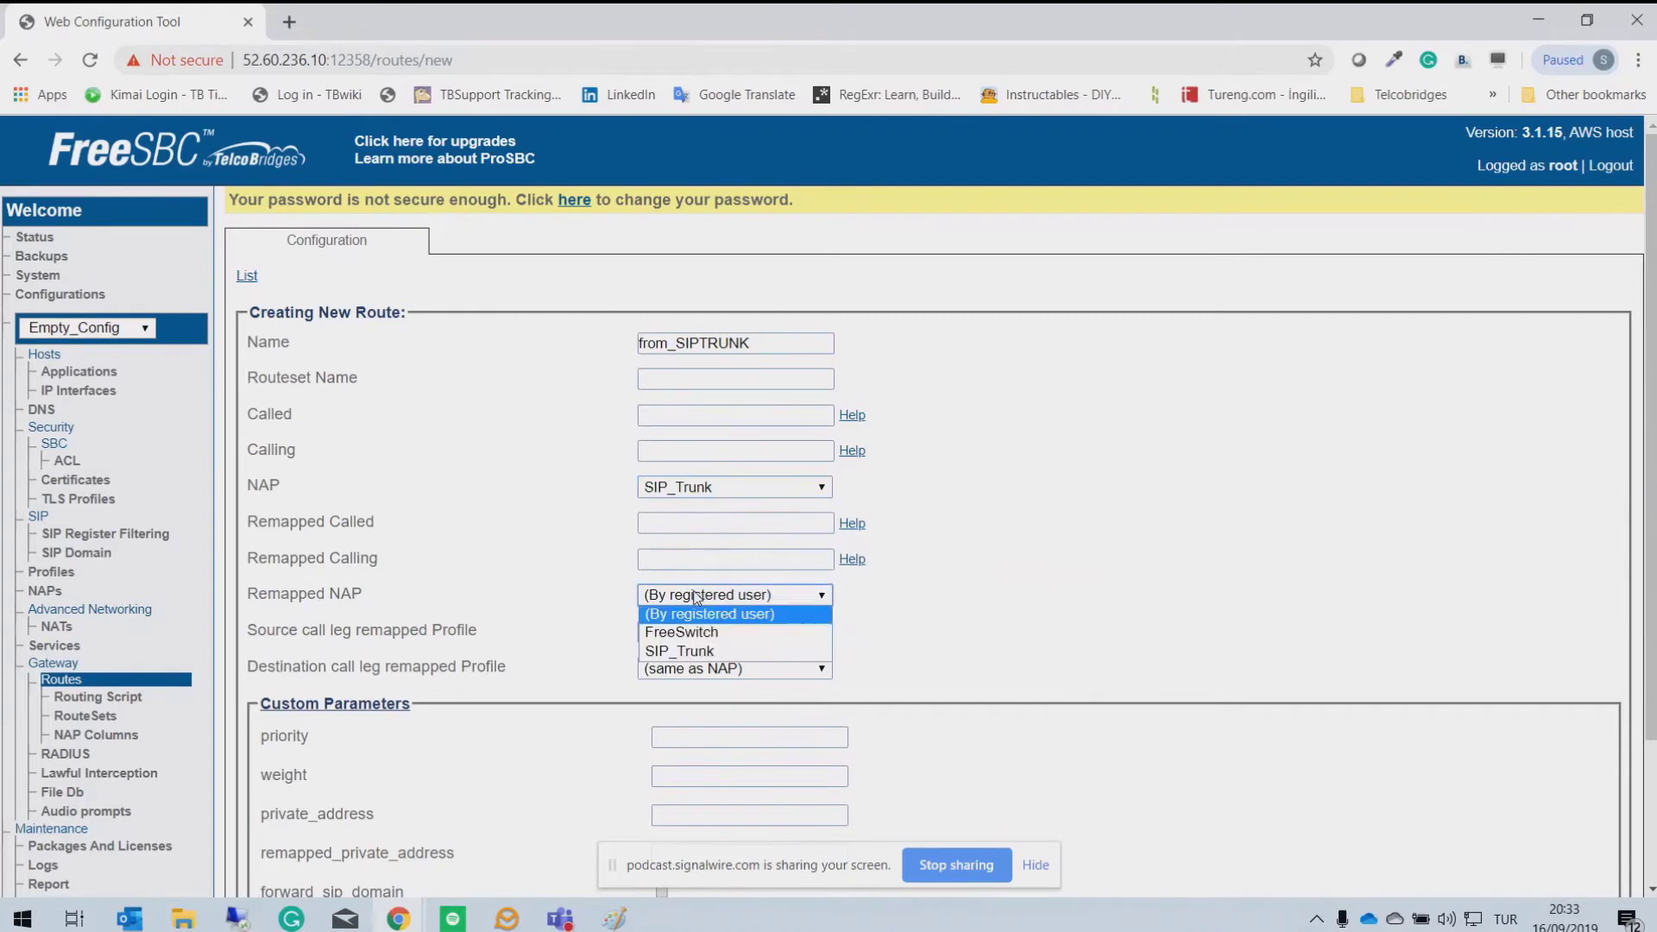
{"action": "left_click", "coordinate": [703, 634]}
{"action": "scroll", "coordinate": [407, 859], "scroll_direction": "down", "scroll_amount": 3}
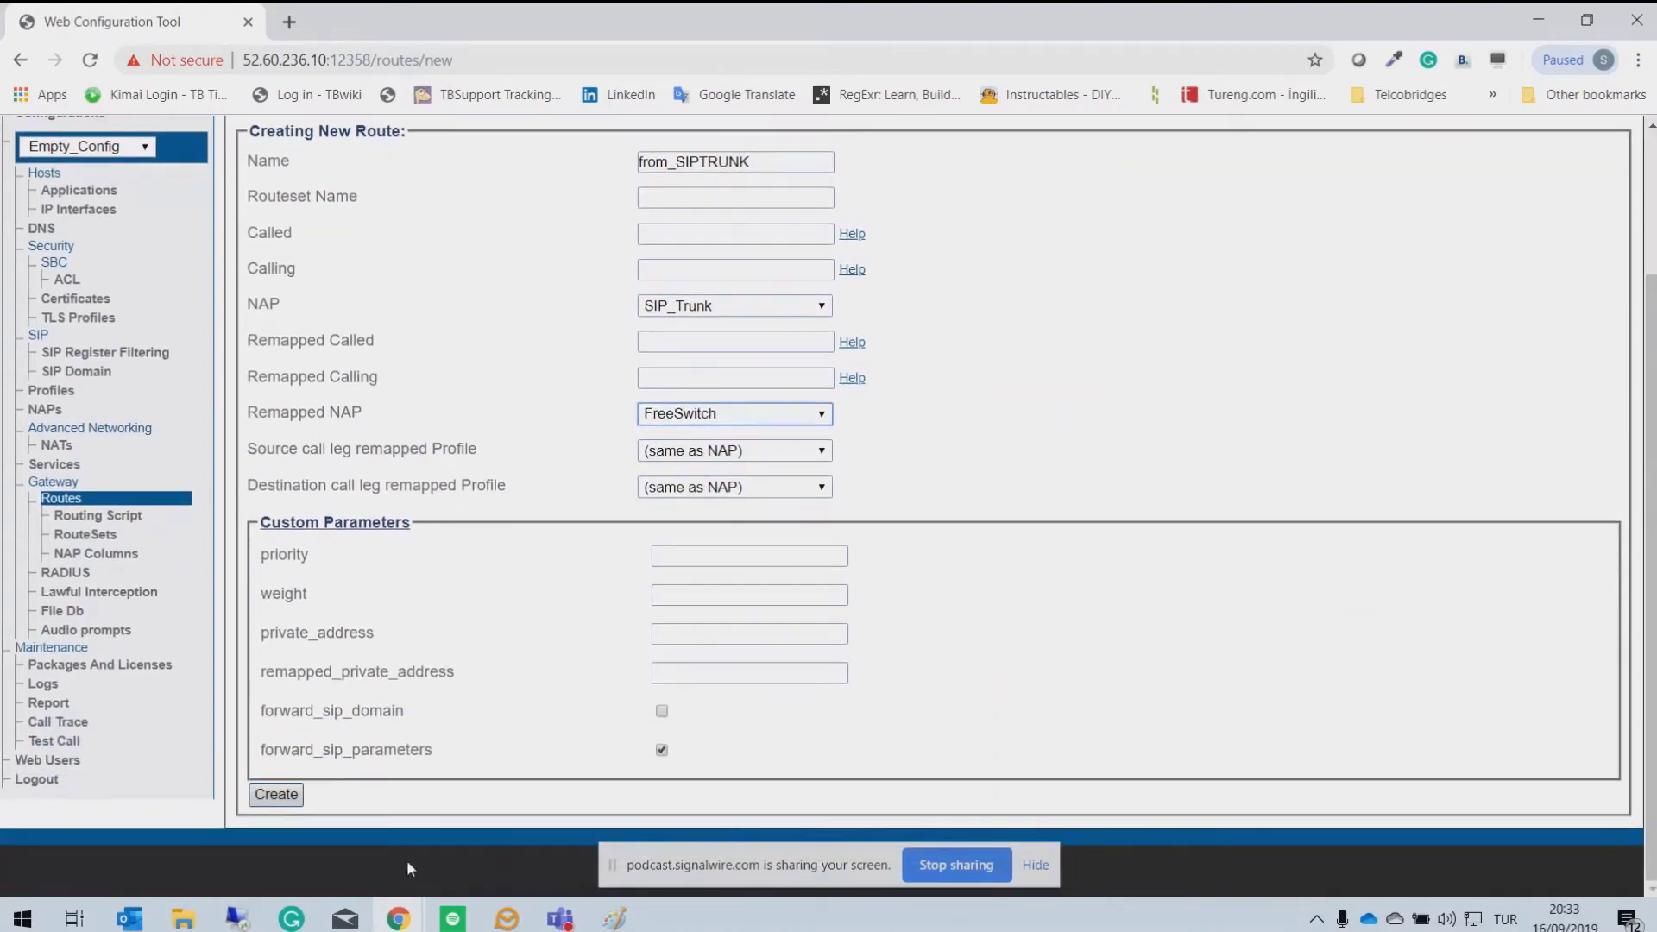
{"action": "left_click", "coordinate": [275, 794]}
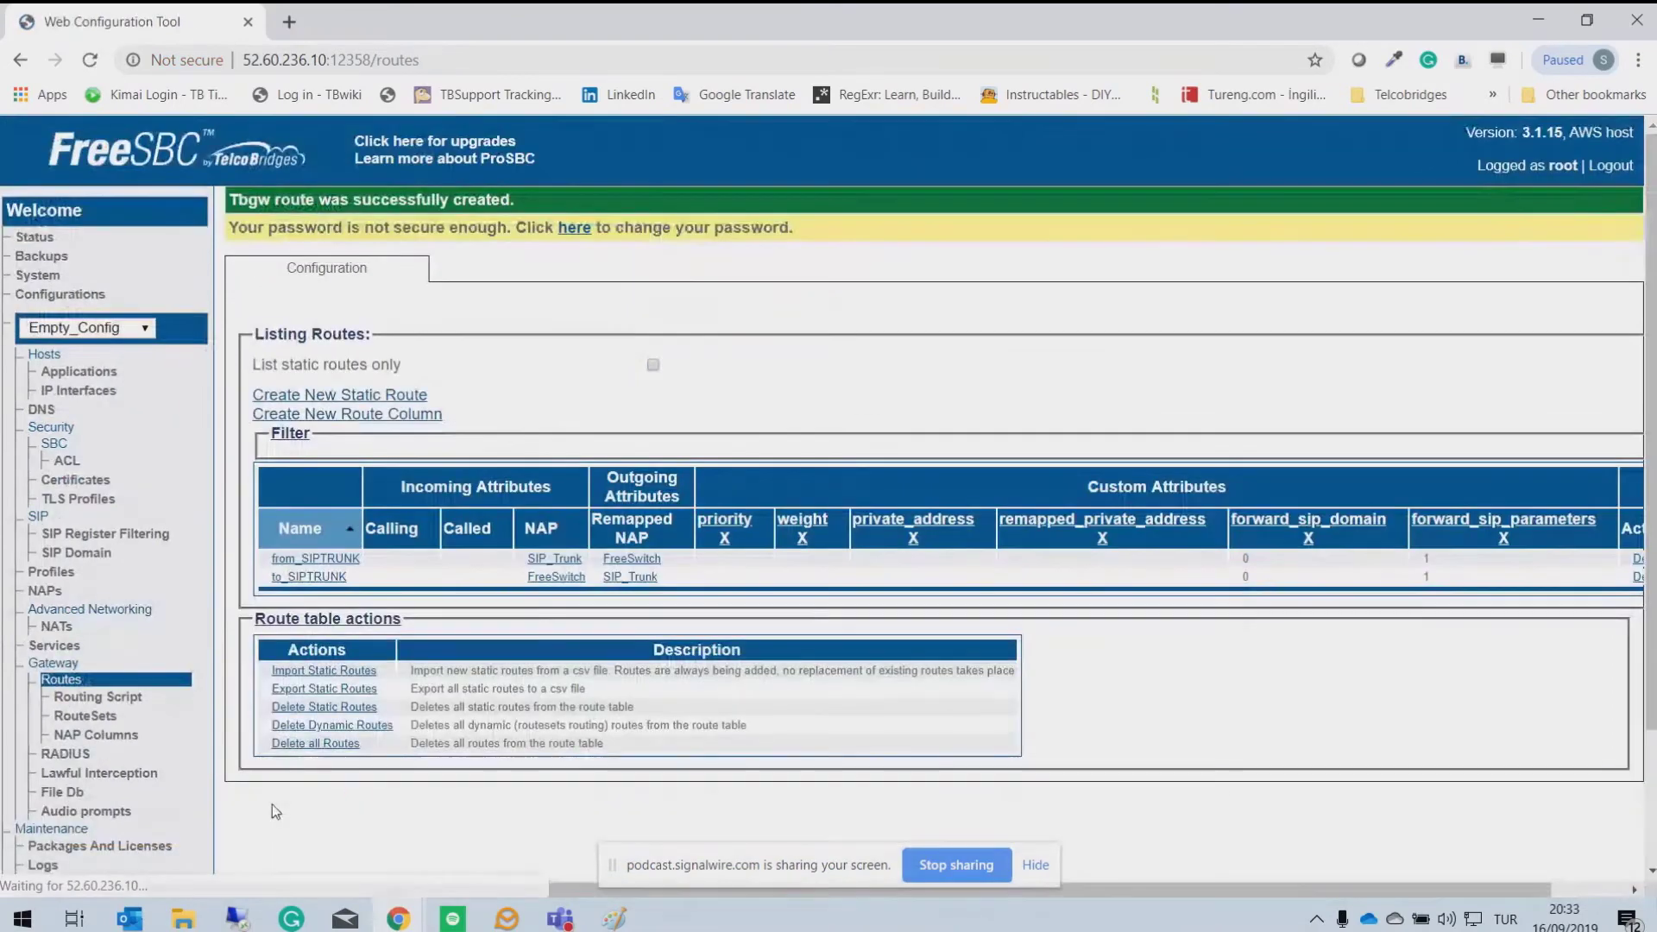
Step: Validate the Empty_Config configuration in the system settings and review the validation results
{"action": "mouse_move", "coordinate": [194, 448]}
{"action": "left_mouse_down"}
{"action": "mouse_move", "coordinate": [531, 619]}
{"action": "mouse_move", "coordinate": [1652, 449]}
{"action": "left_mouse_up"}
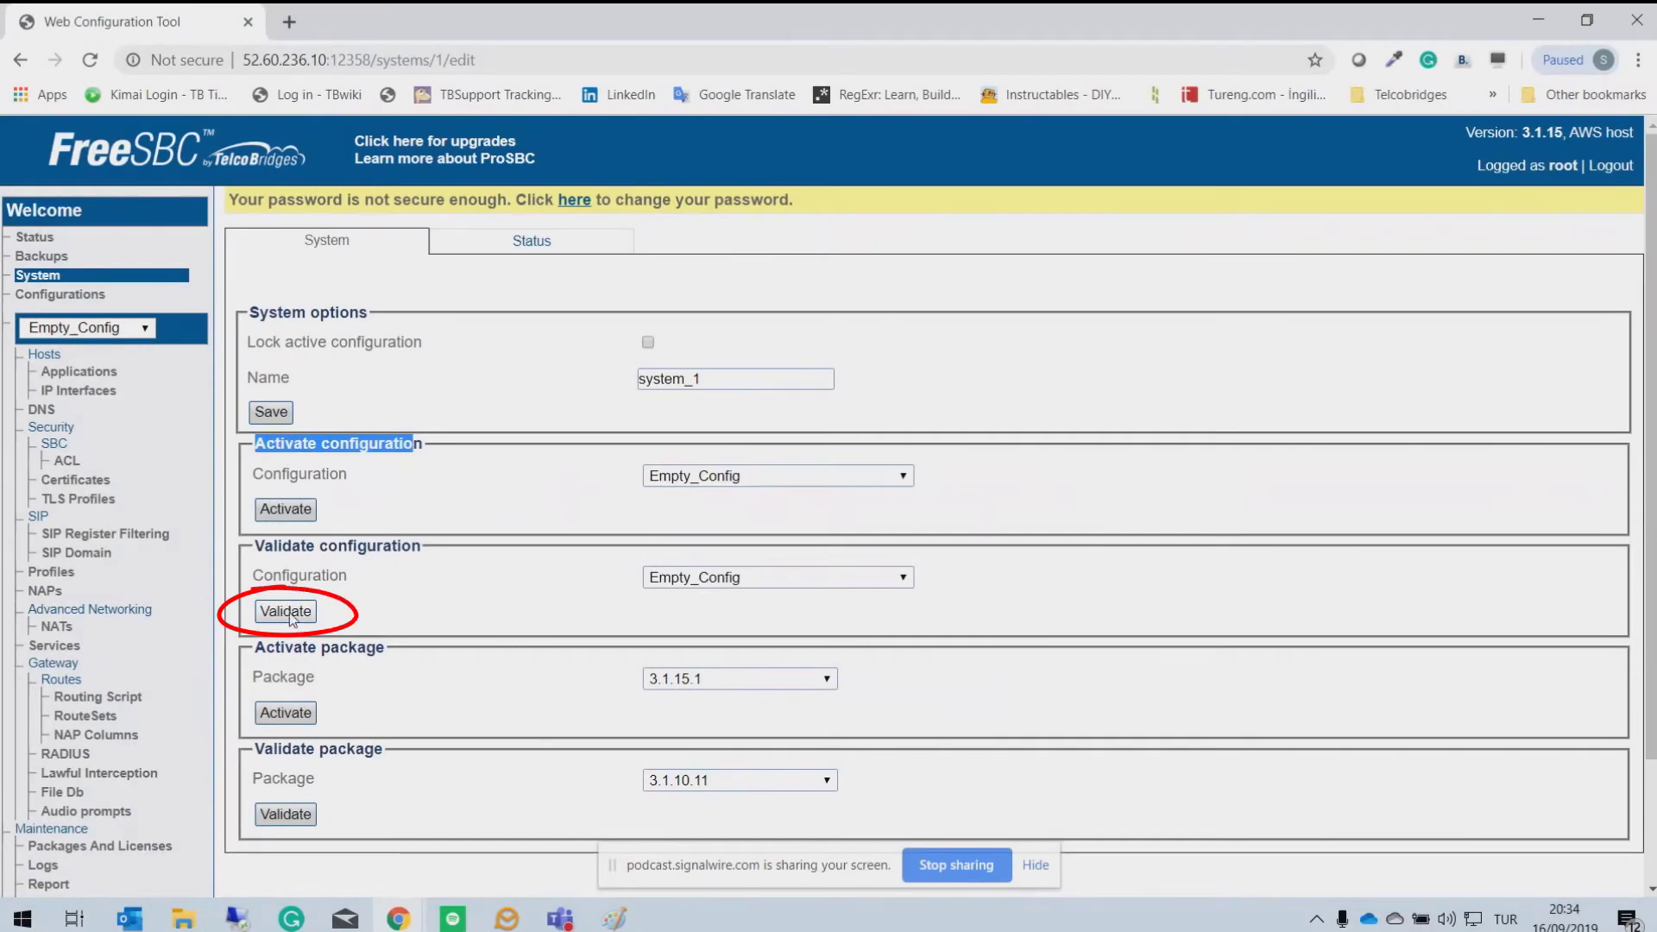
{"action": "left_click", "coordinate": [289, 612]}
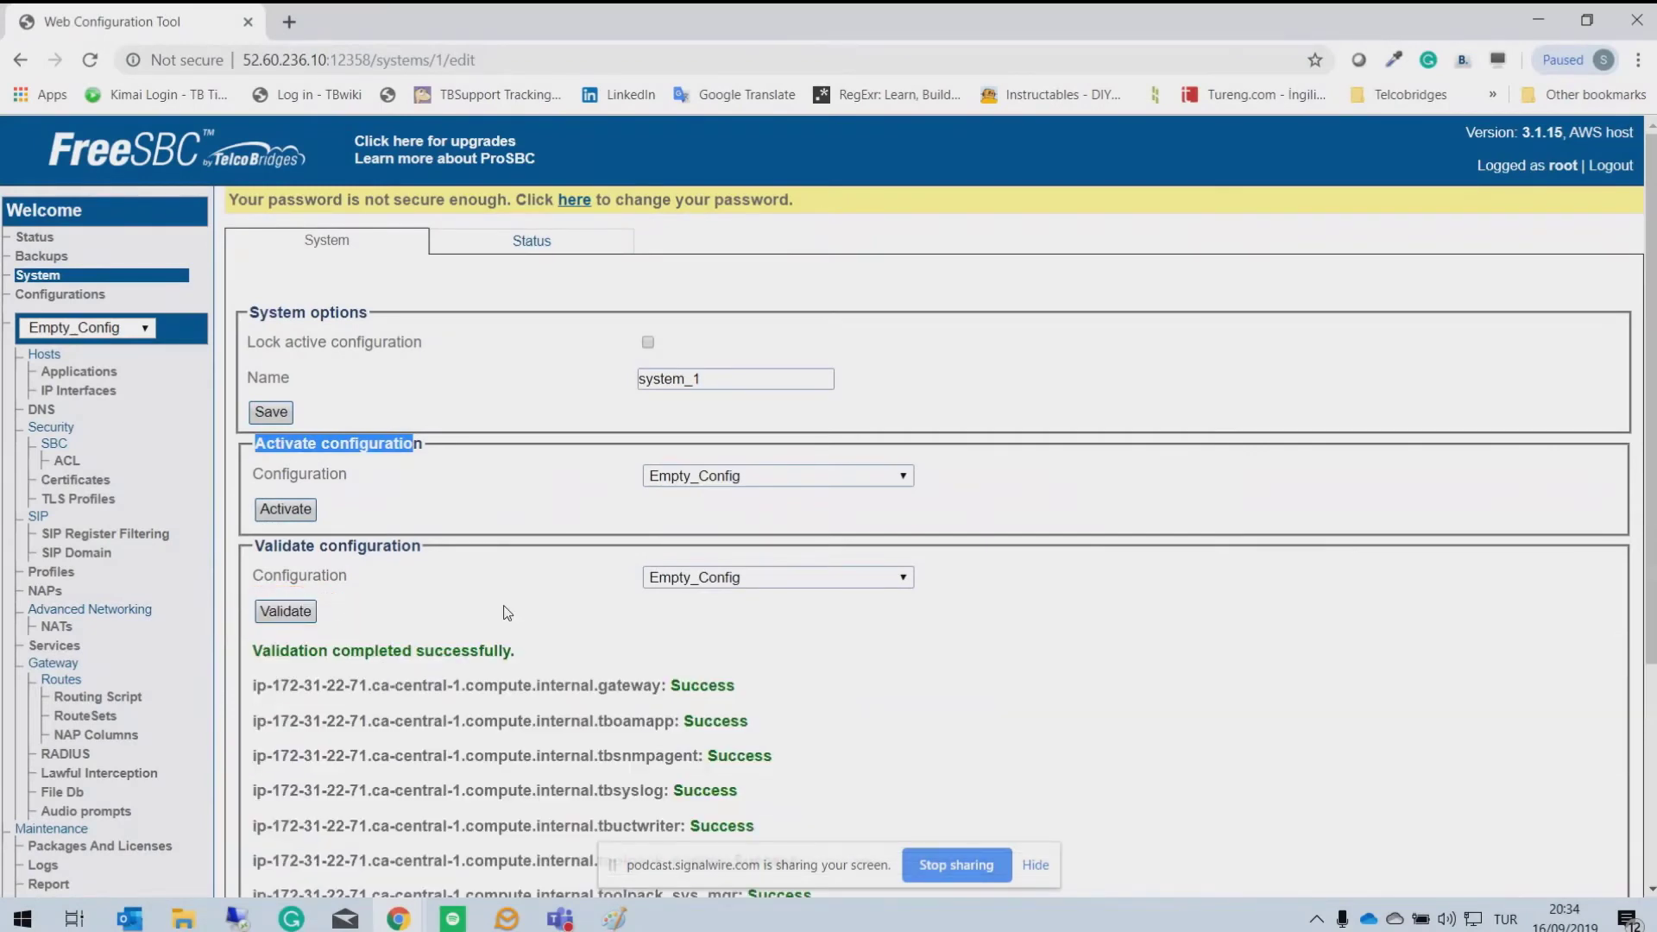
{"action": "scroll", "coordinate": [561, 615], "scroll_direction": "down", "scroll_amount": 4}
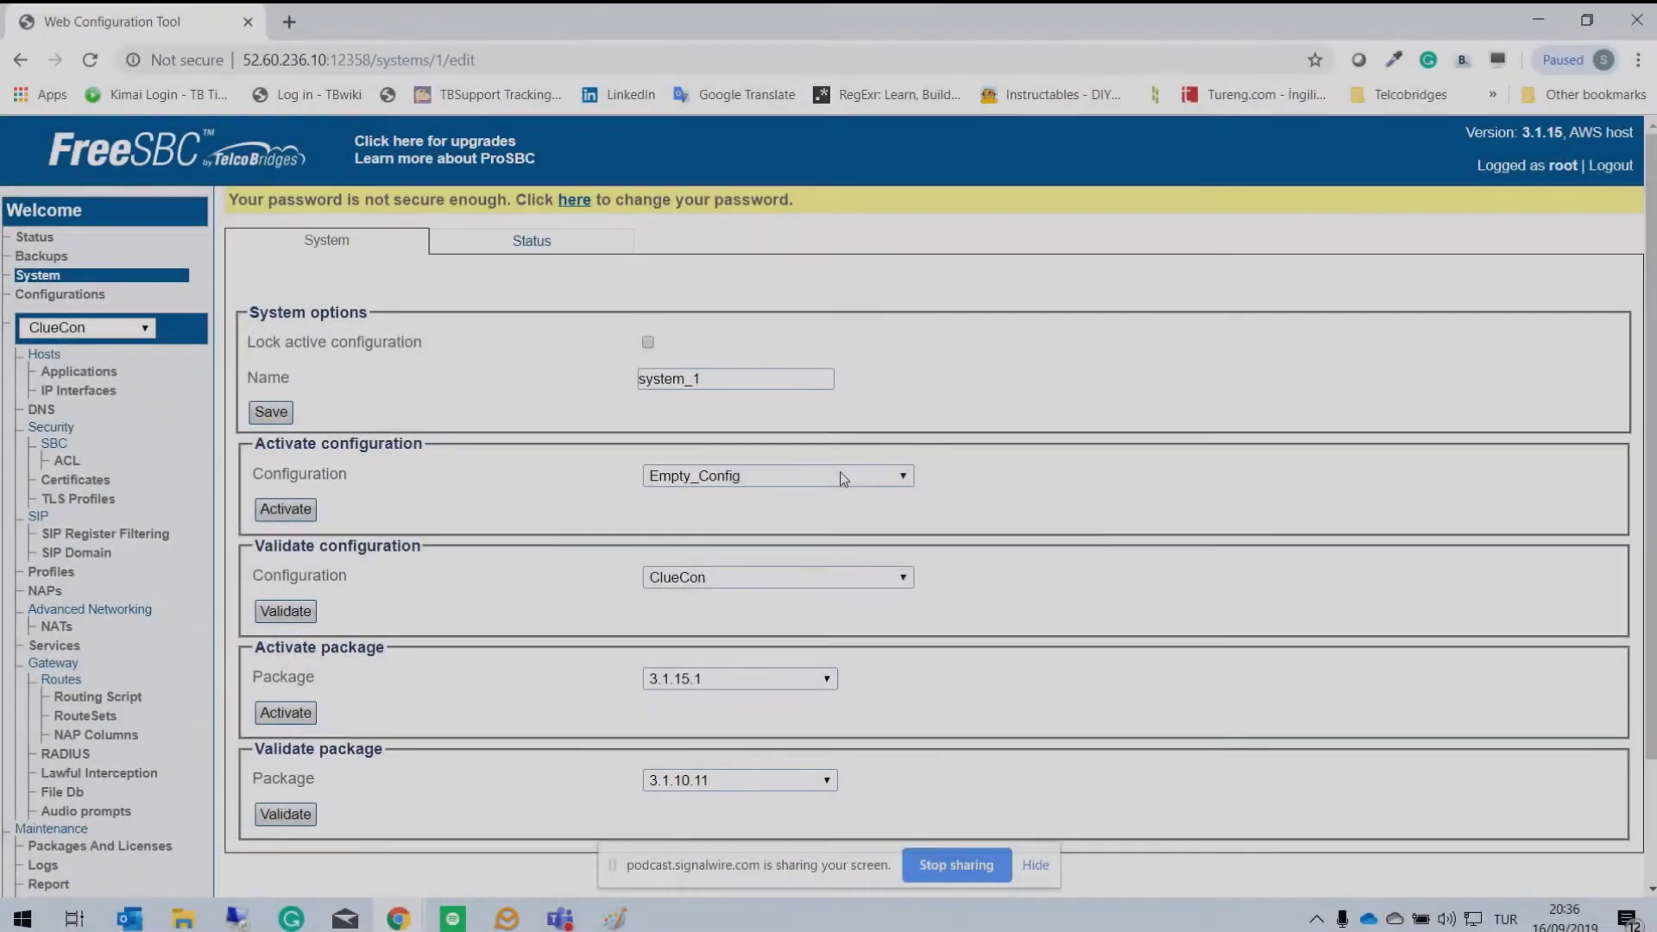
Step: Activate the ClueCon configuration for the system
{"action": "left_click", "coordinate": [843, 479]}
{"action": "left_click", "coordinate": [734, 496]}
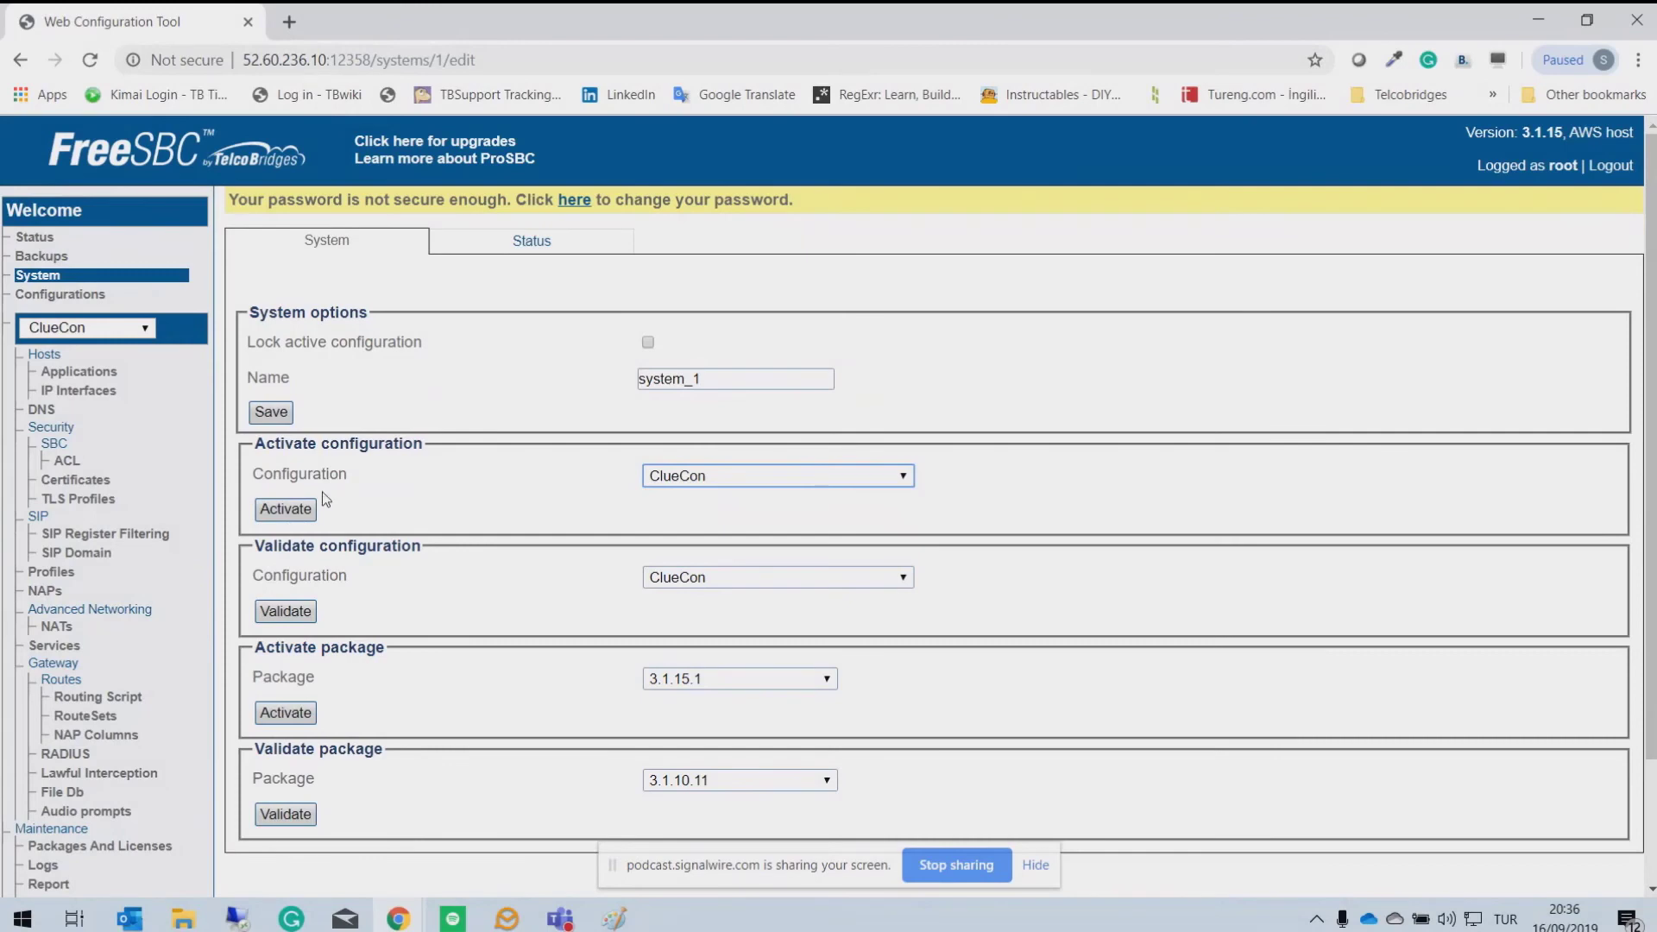
{"action": "left_click", "coordinate": [287, 509]}
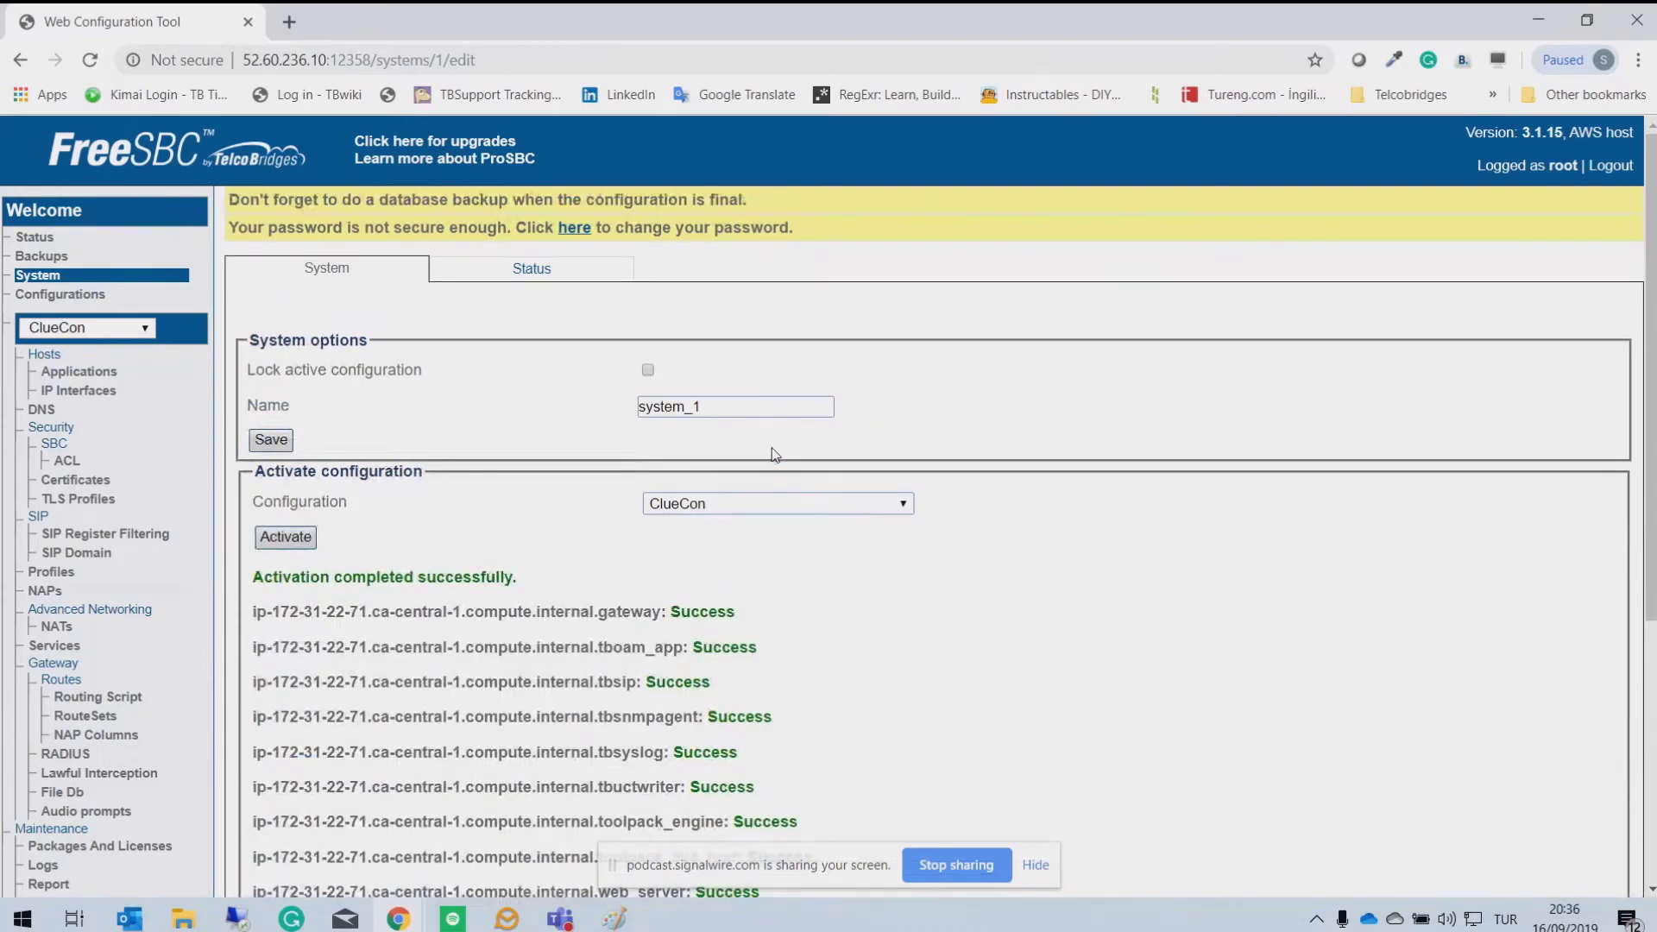
Step: Review the configured NAPs and check their availability in the system status
{"action": "left_click", "coordinate": [45, 590]}
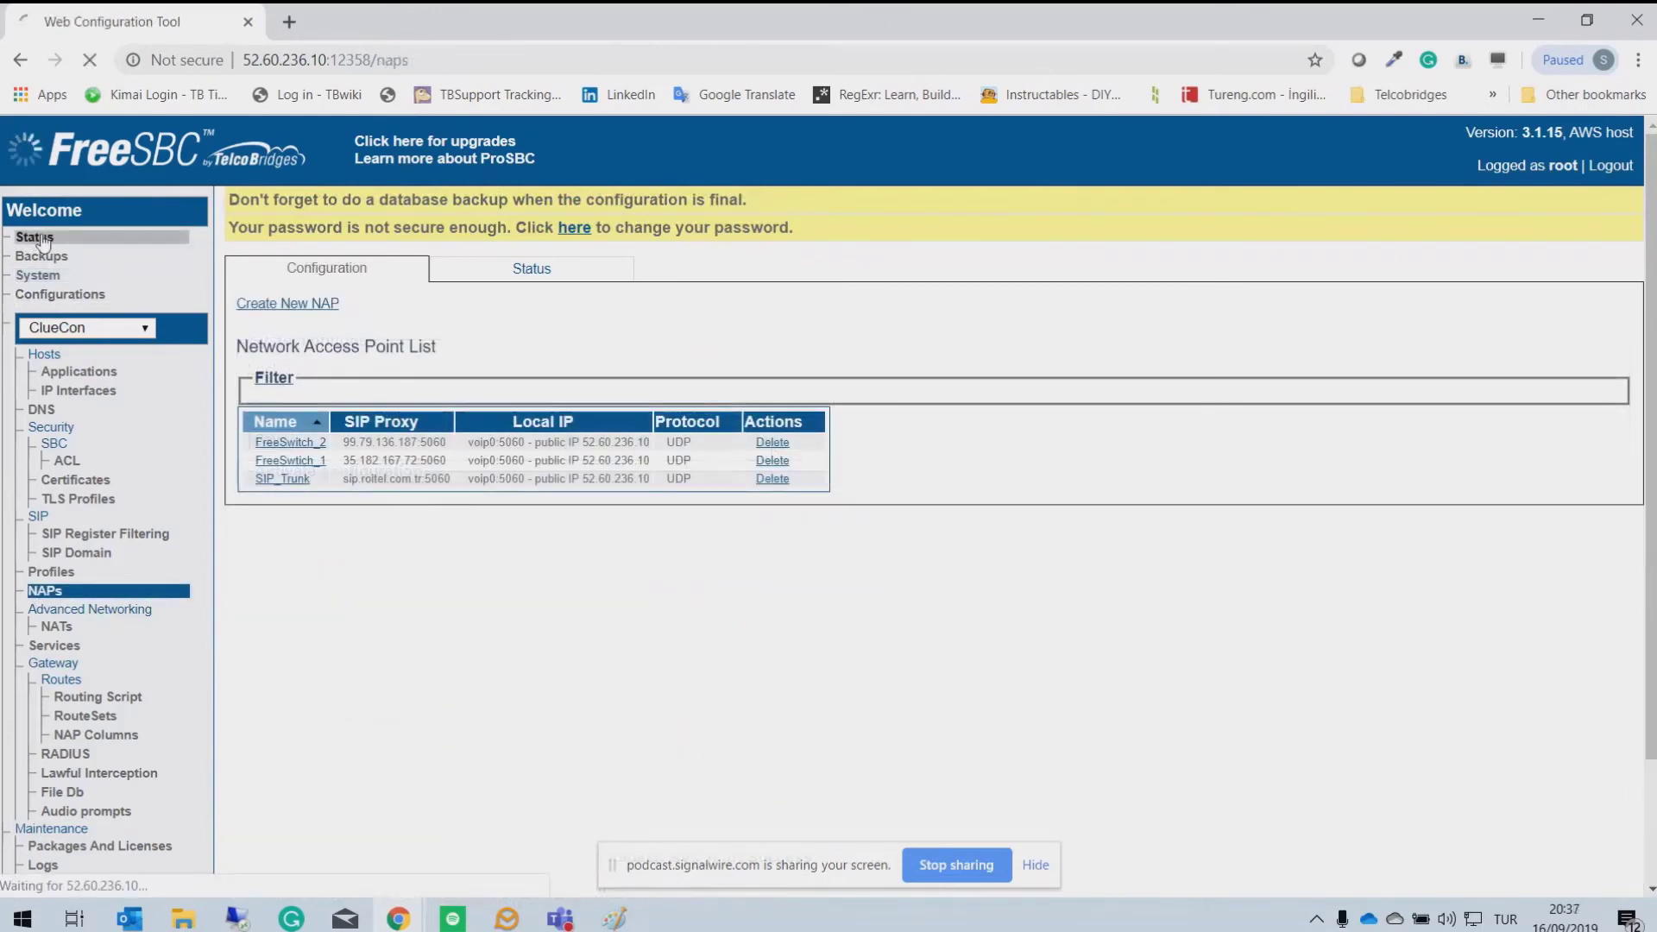
{"action": "left_click", "coordinate": [58, 237]}
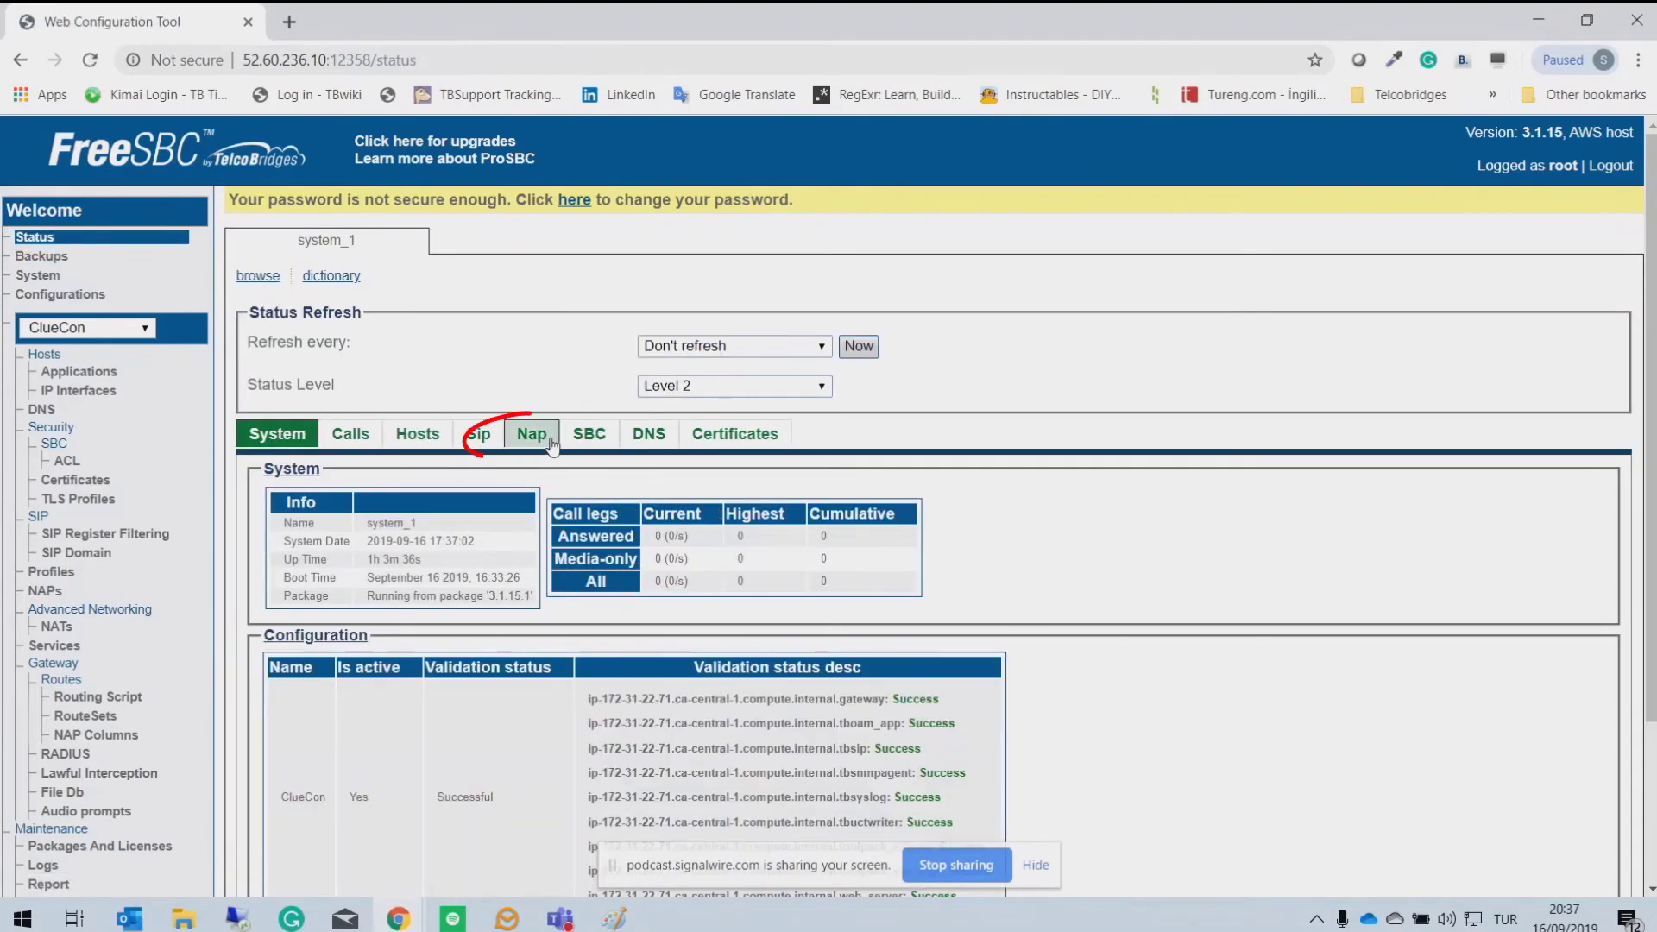
{"action": "left_click", "coordinate": [556, 442]}
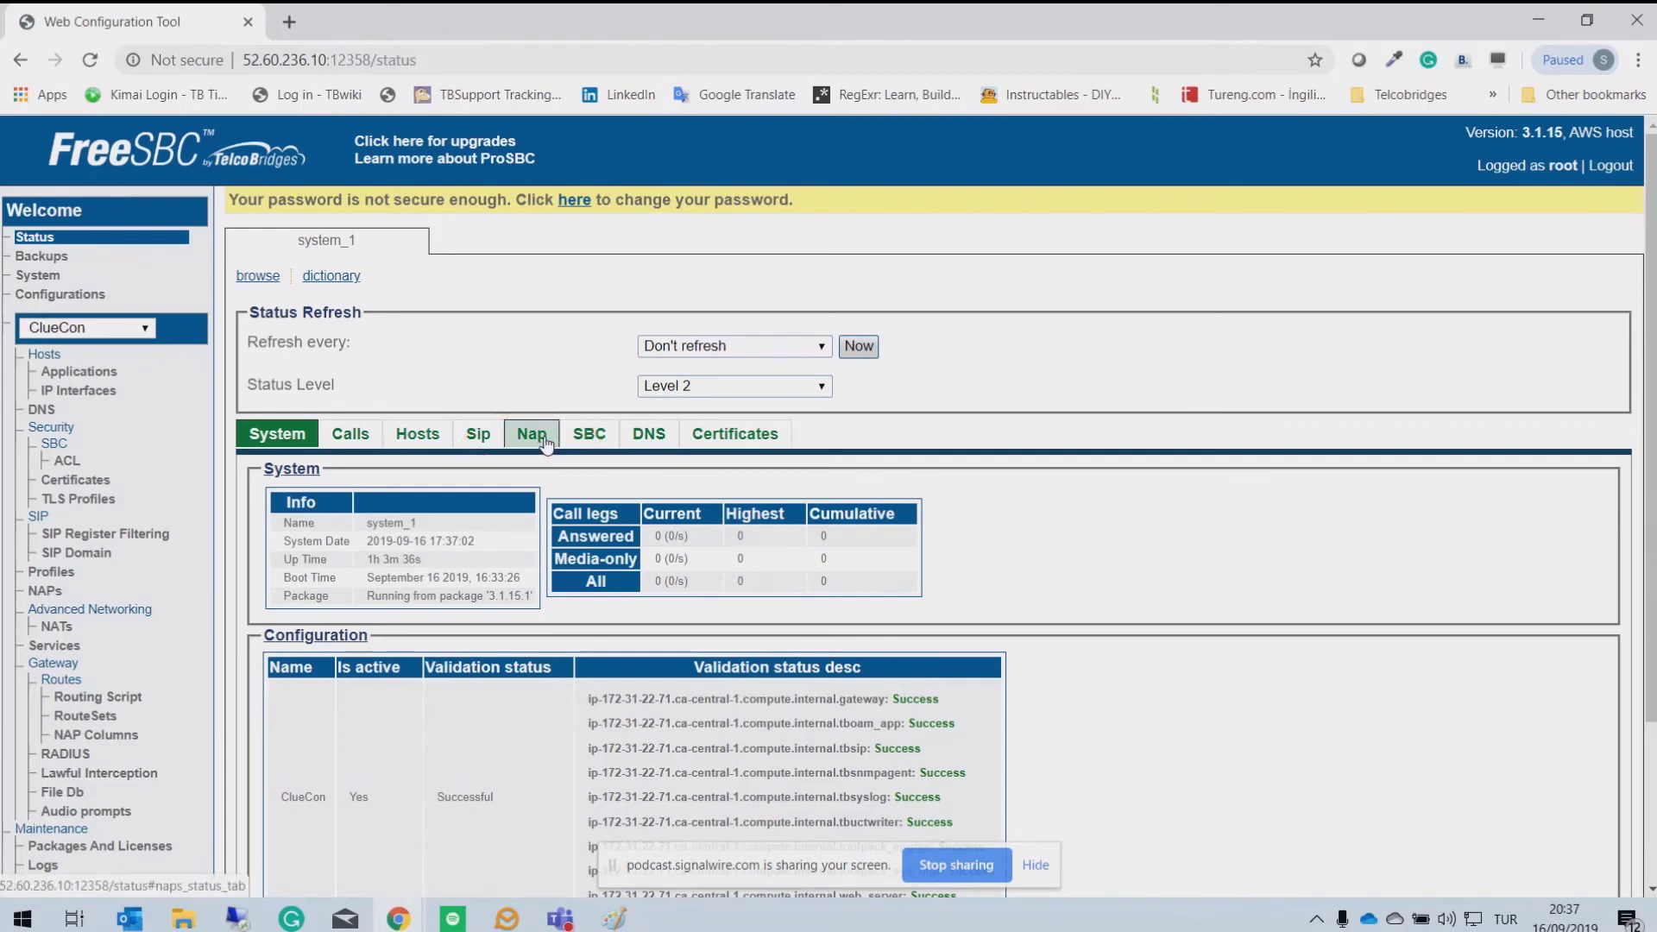
{"action": "scroll", "coordinate": [821, 593], "scroll_direction": "down", "scroll_amount": 3}
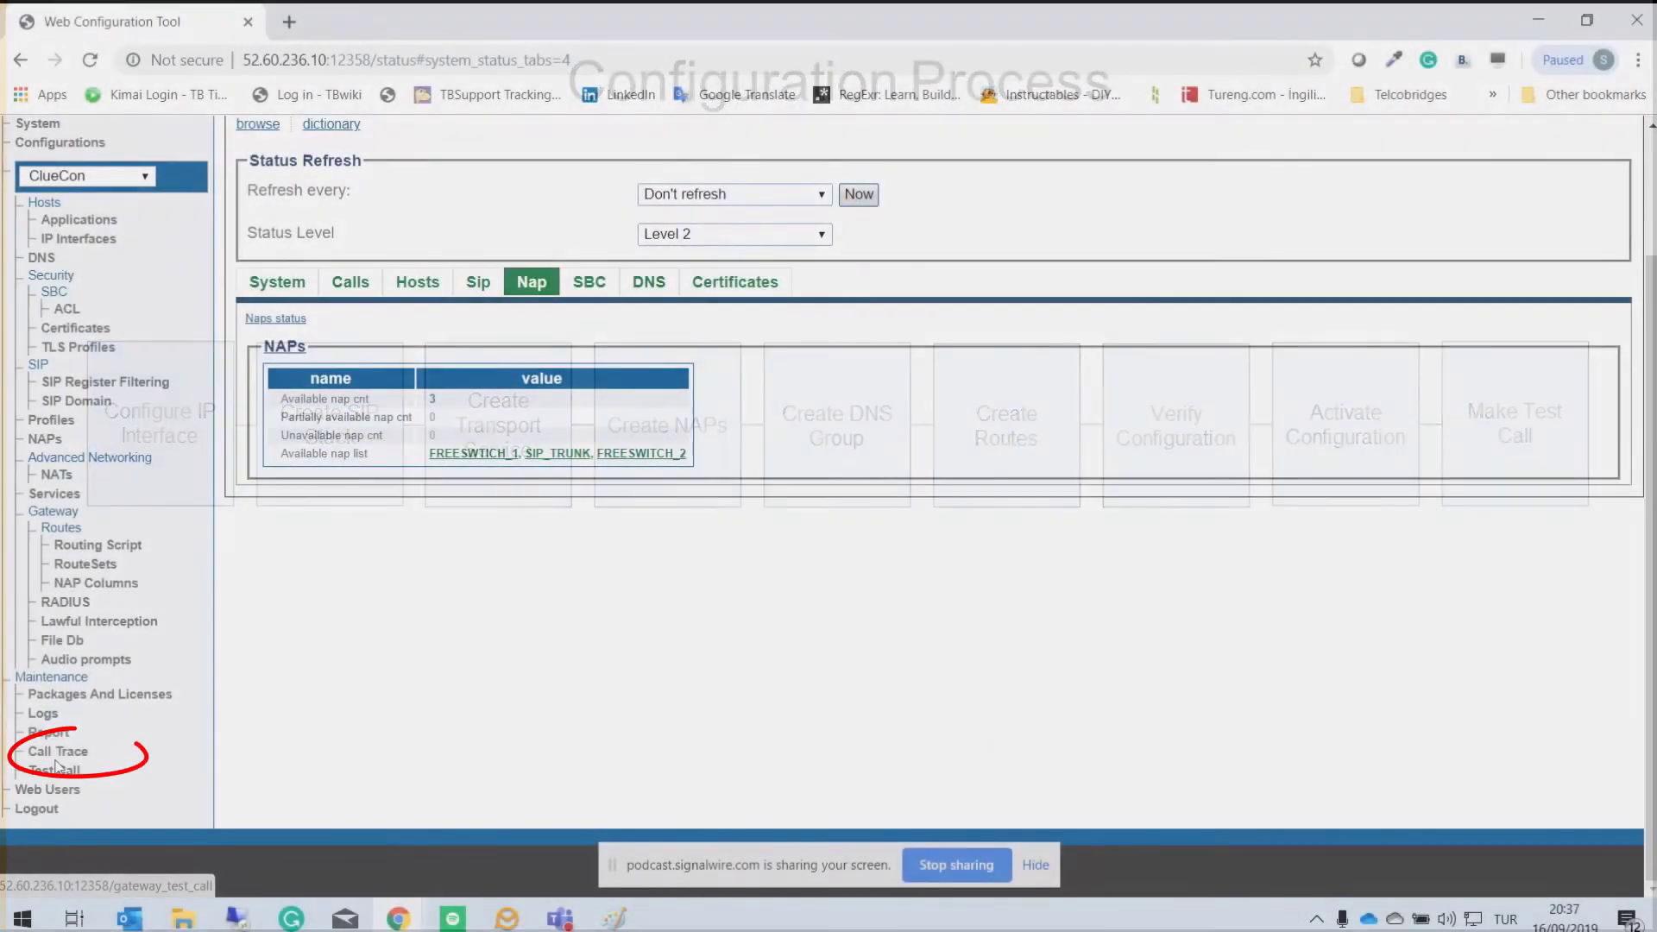
Step: List the call traces for 2019-09-16 using the default search filters
{"action": "left_click", "coordinate": [53, 752]}
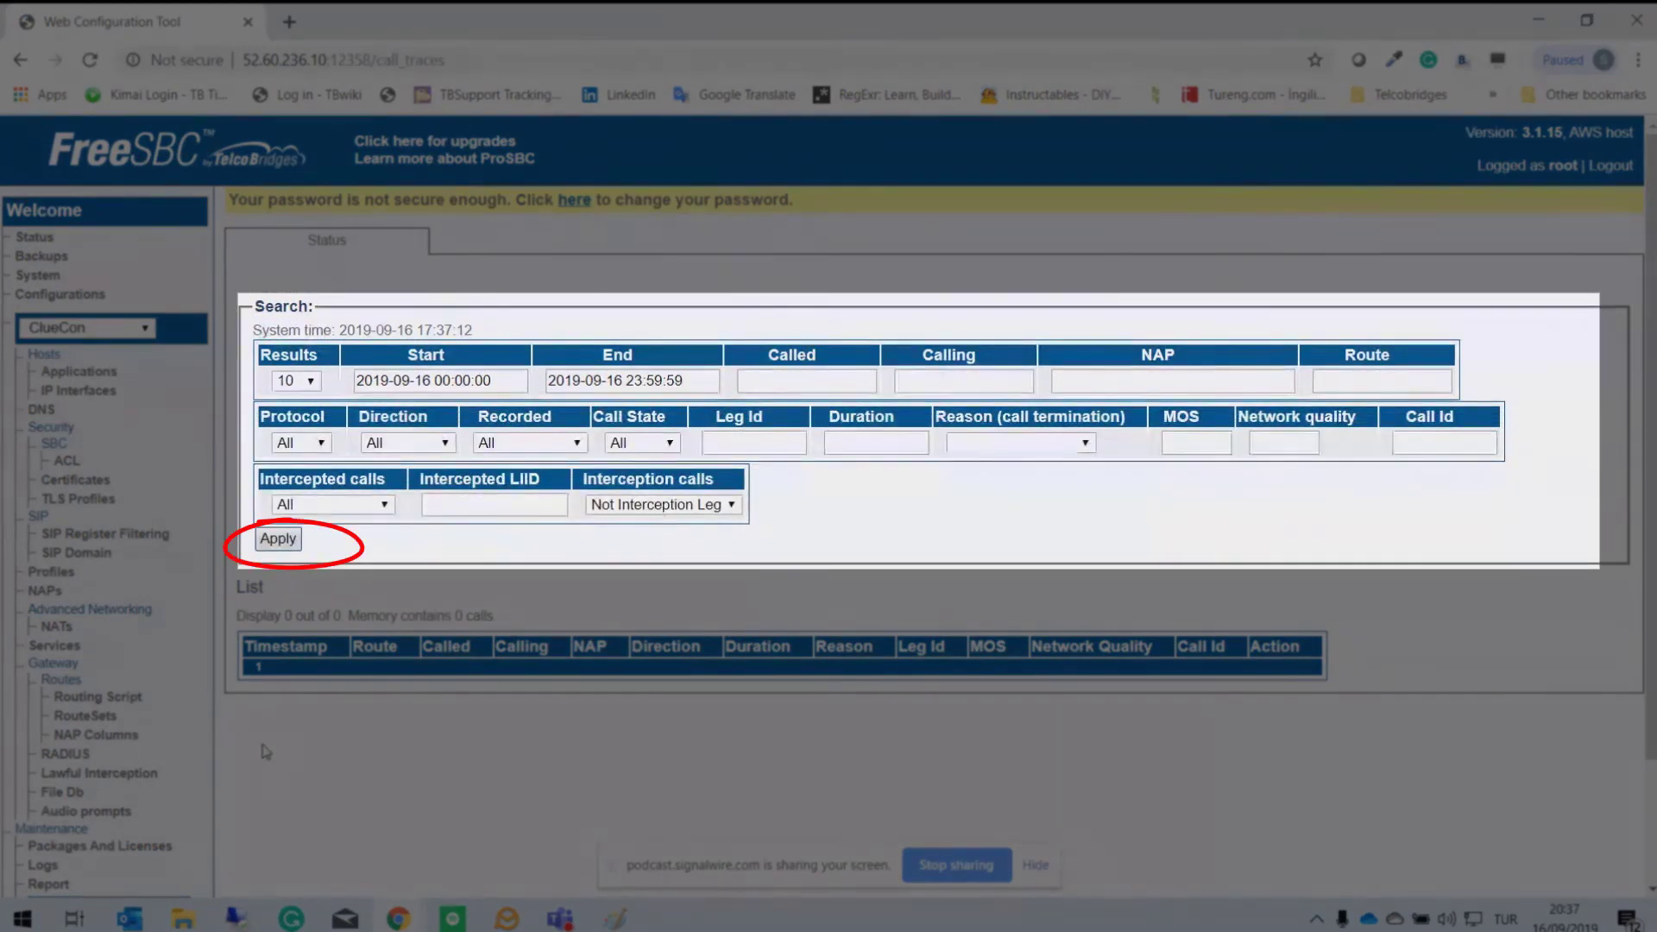
{"action": "left_click", "coordinate": [277, 539]}
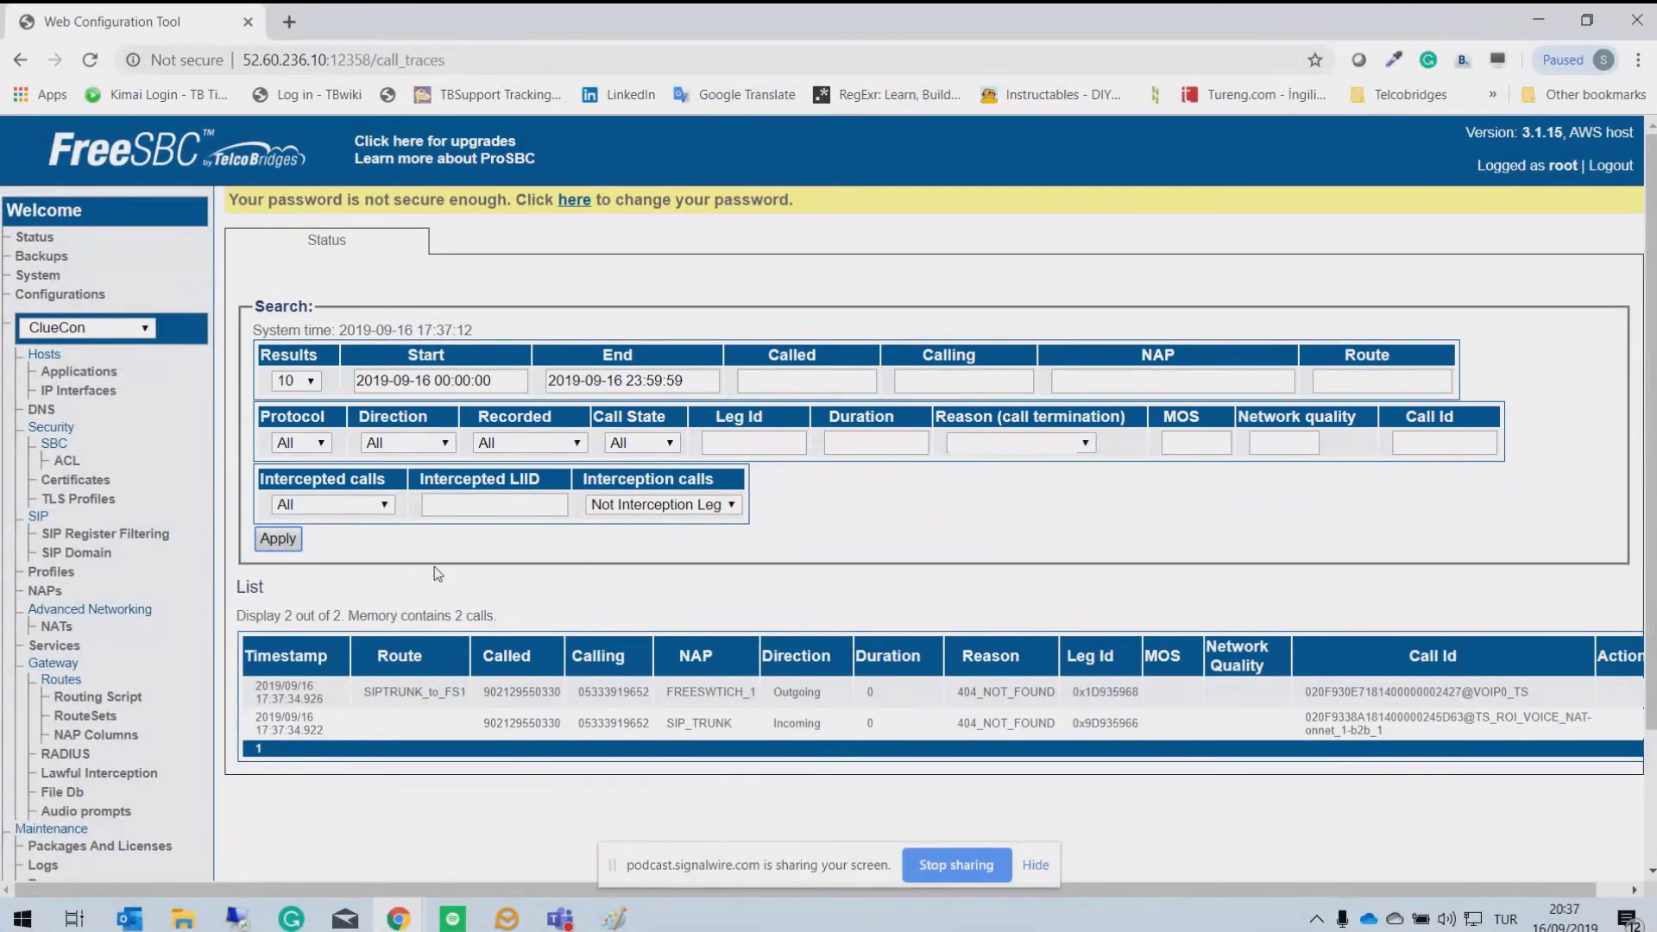
{"action": "scroll", "coordinate": [434, 568], "scroll_direction": "down", "scroll_amount": 2}
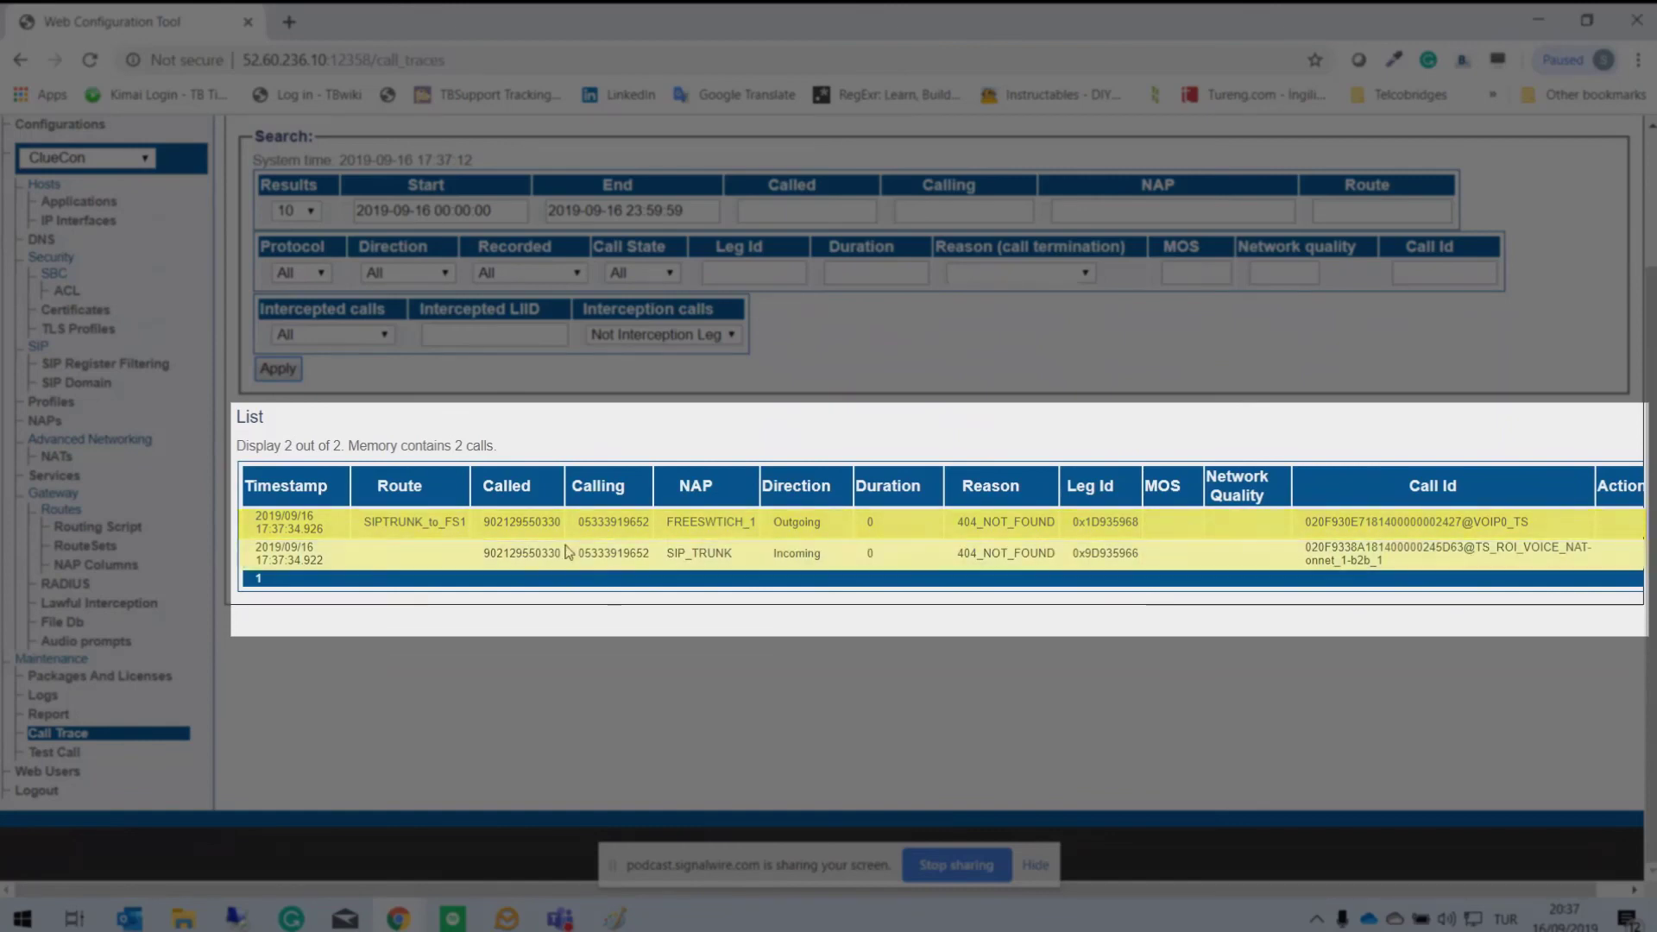
Step: Open the trace of the incoming SIP_TRUNK call leg and examine its SIP messages and routing
{"action": "left_click", "coordinate": [801, 561]}
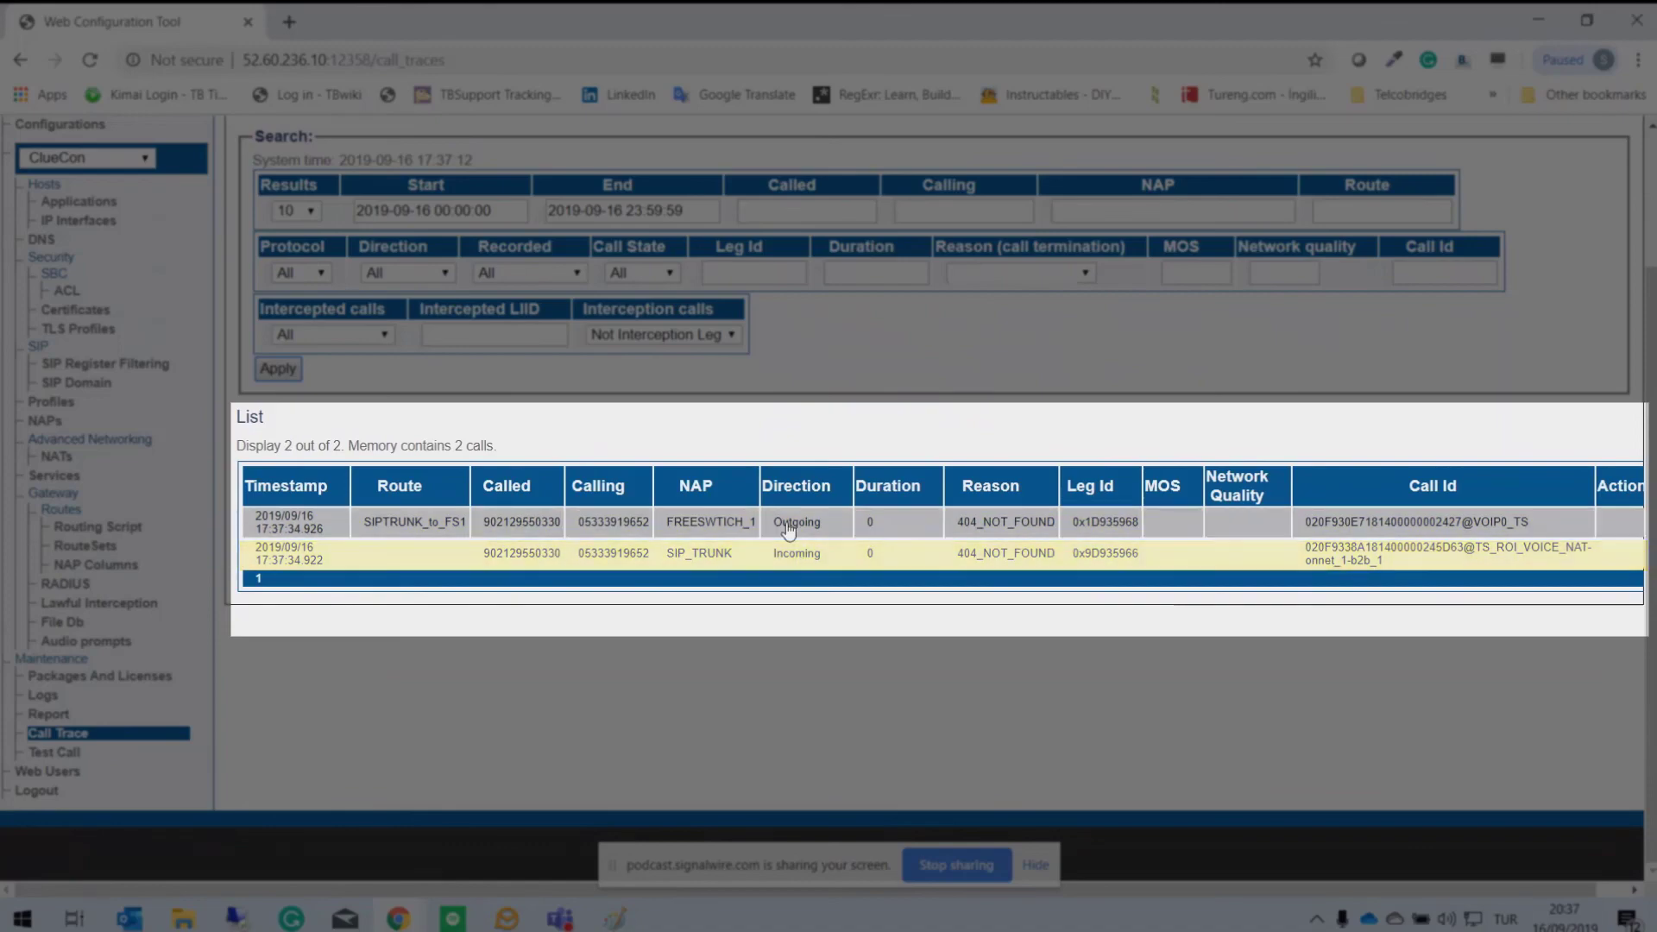
{"action": "left_click", "coordinate": [749, 561]}
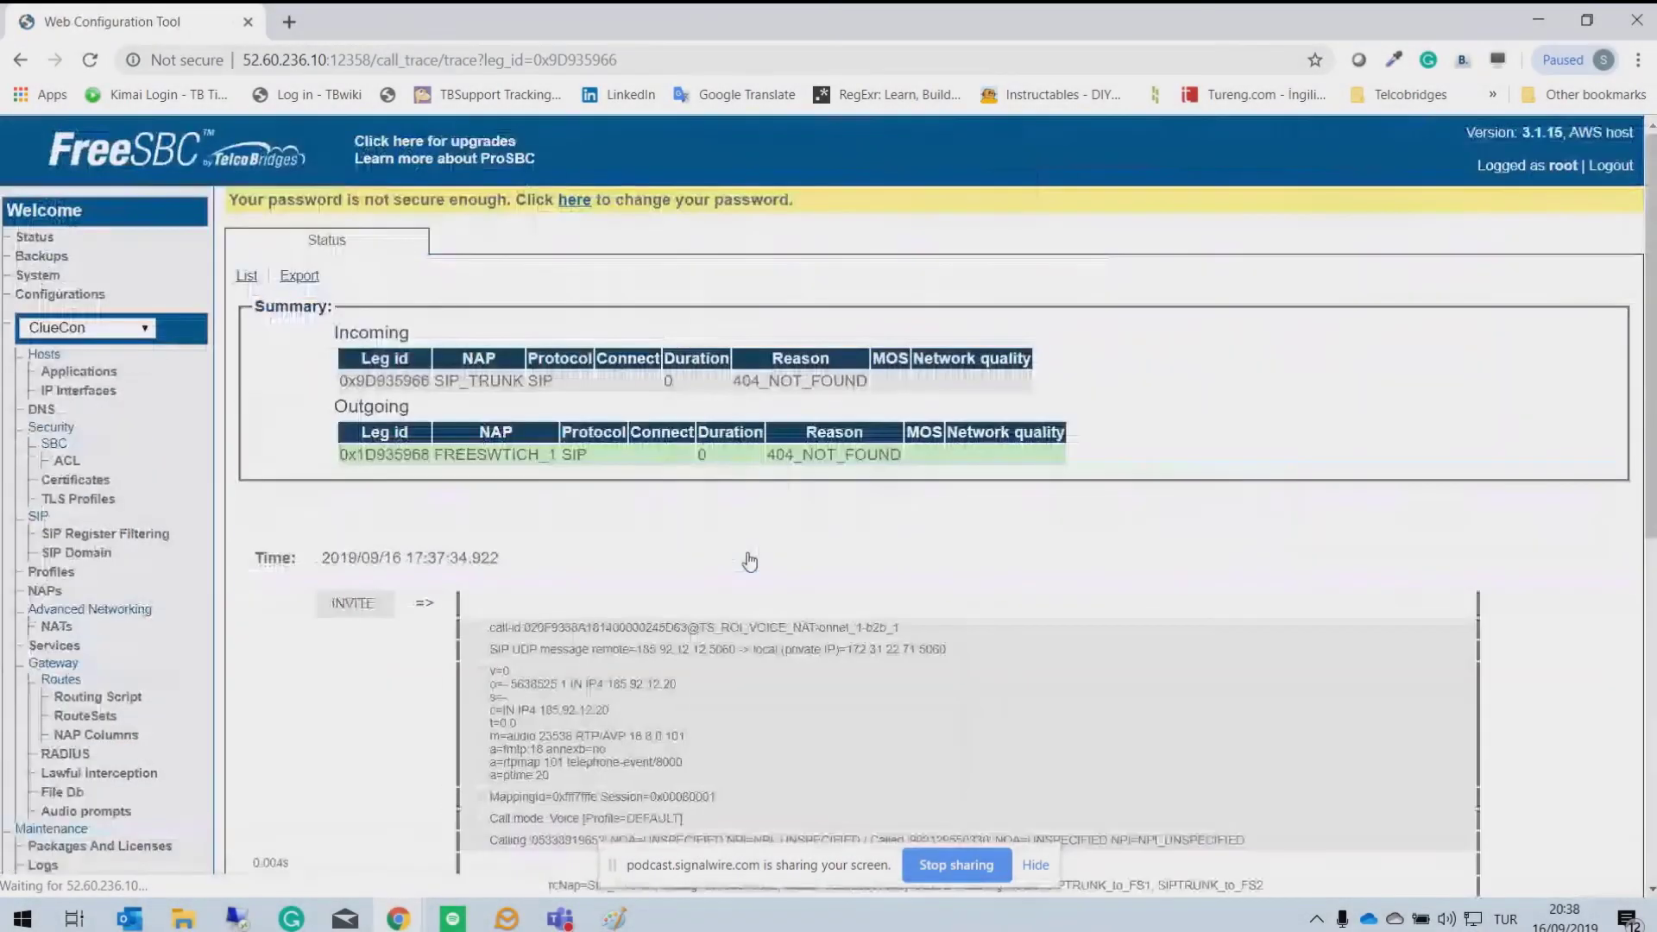
{"action": "scroll", "coordinate": [825, 567], "scroll_direction": "down", "scroll_amount": 3}
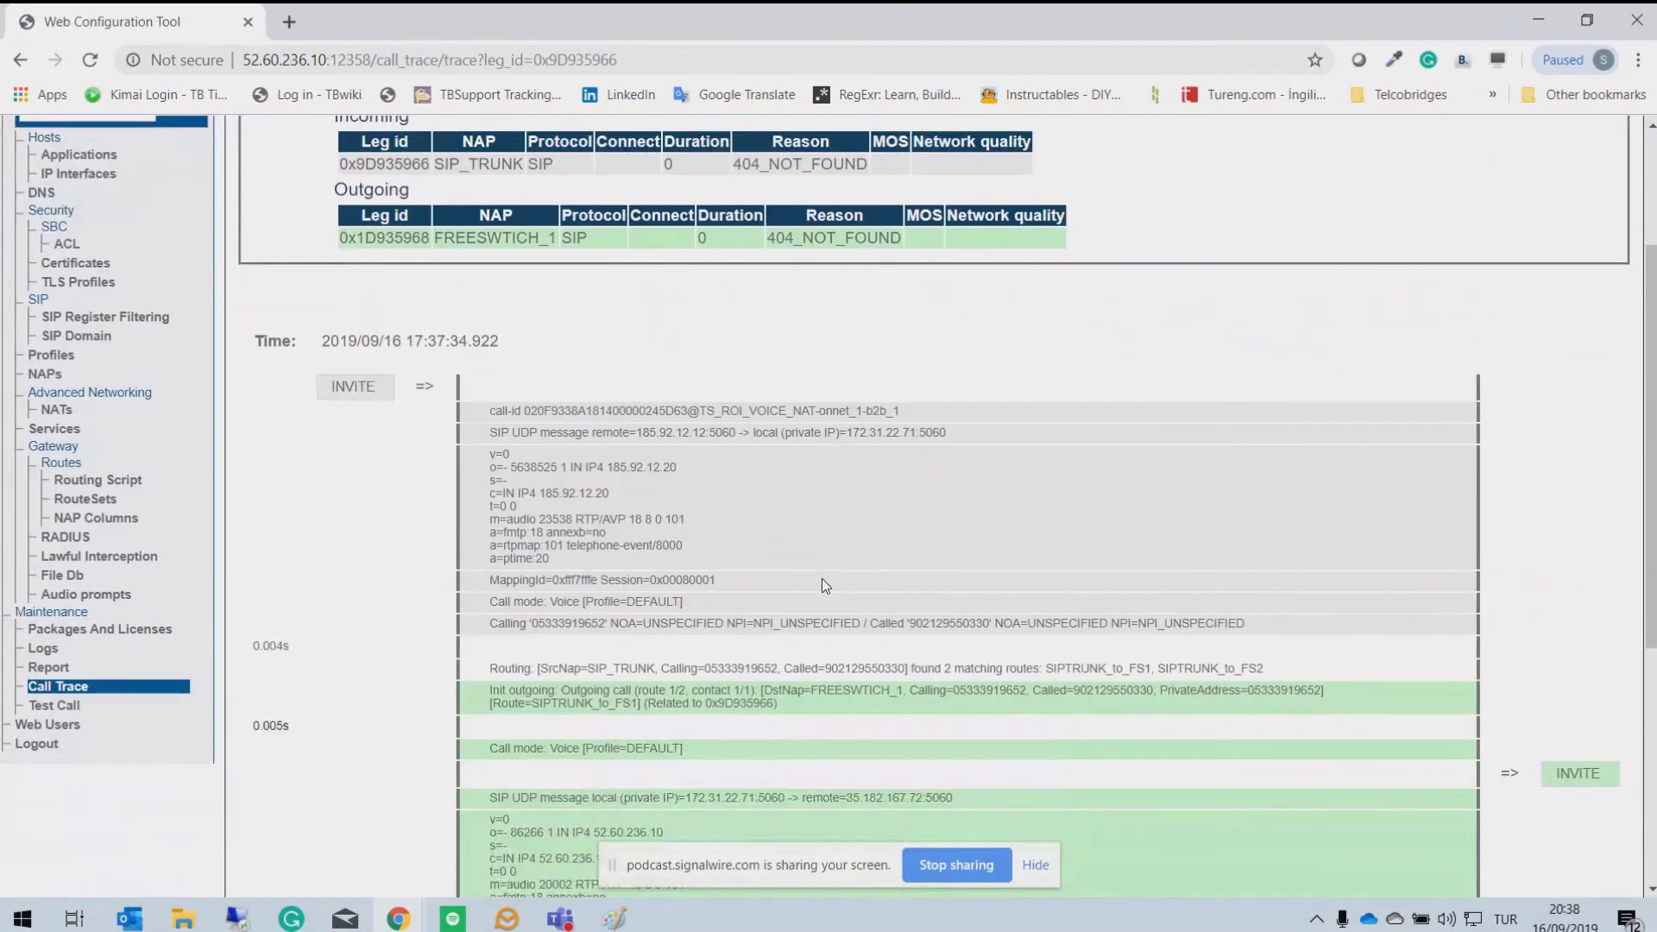